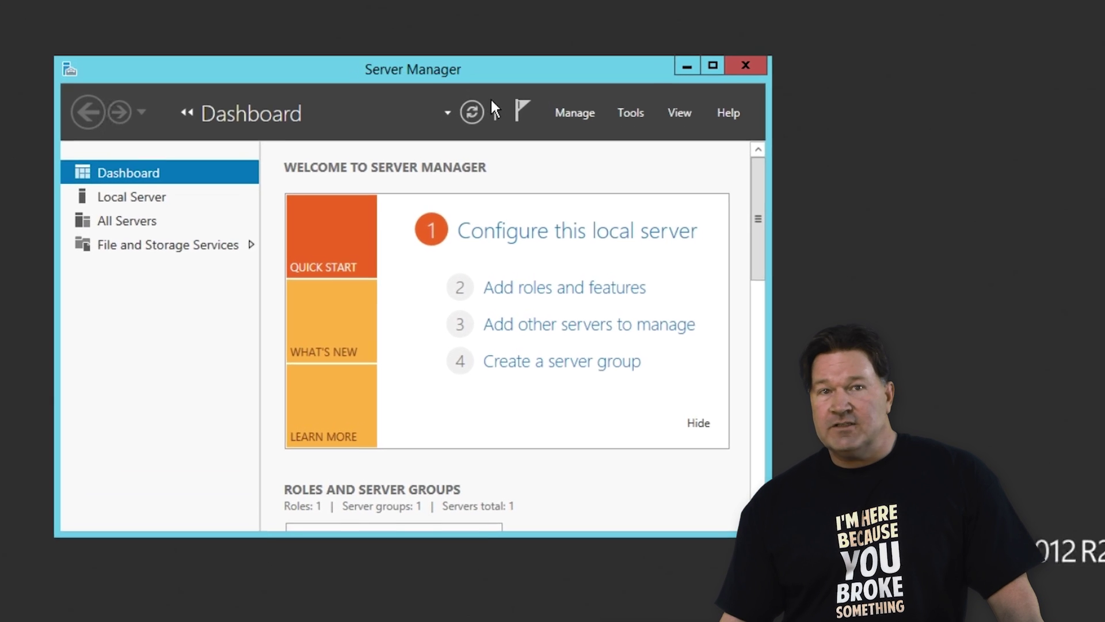
- Start the Add Roles and Features wizard as a role-based installation targeting SITE1.deadwood.local
click(599, 77)
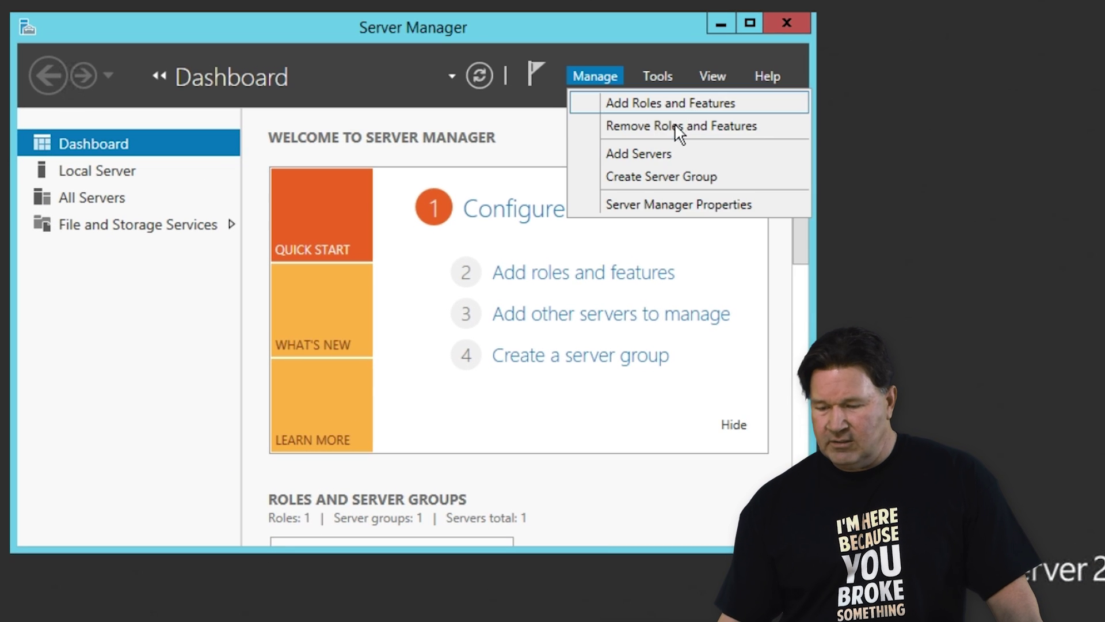
click(656, 107)
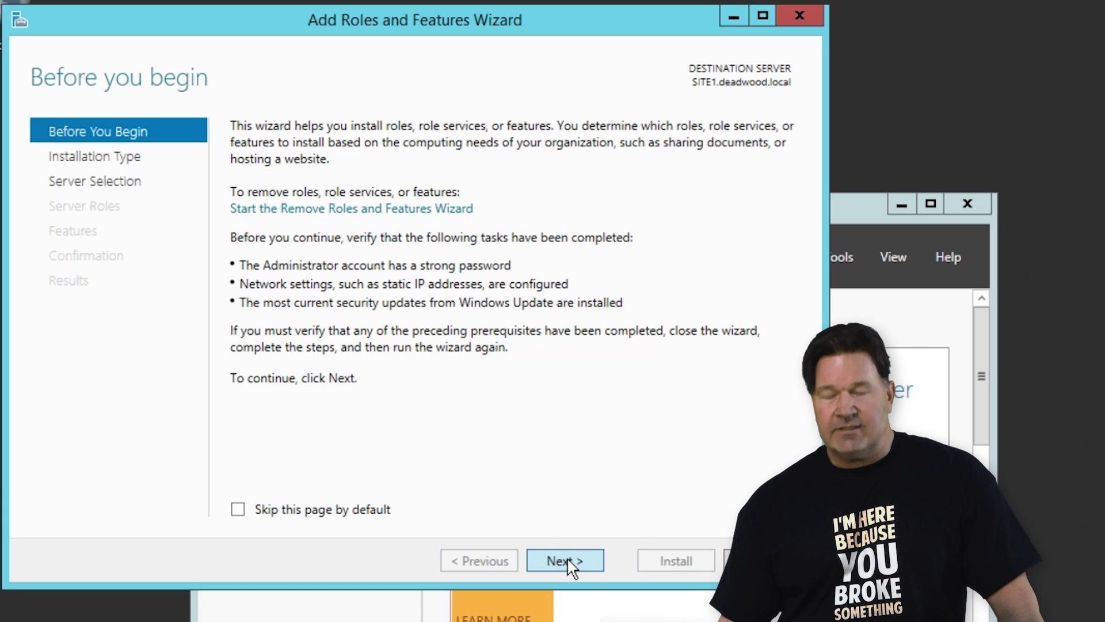
click(567, 561)
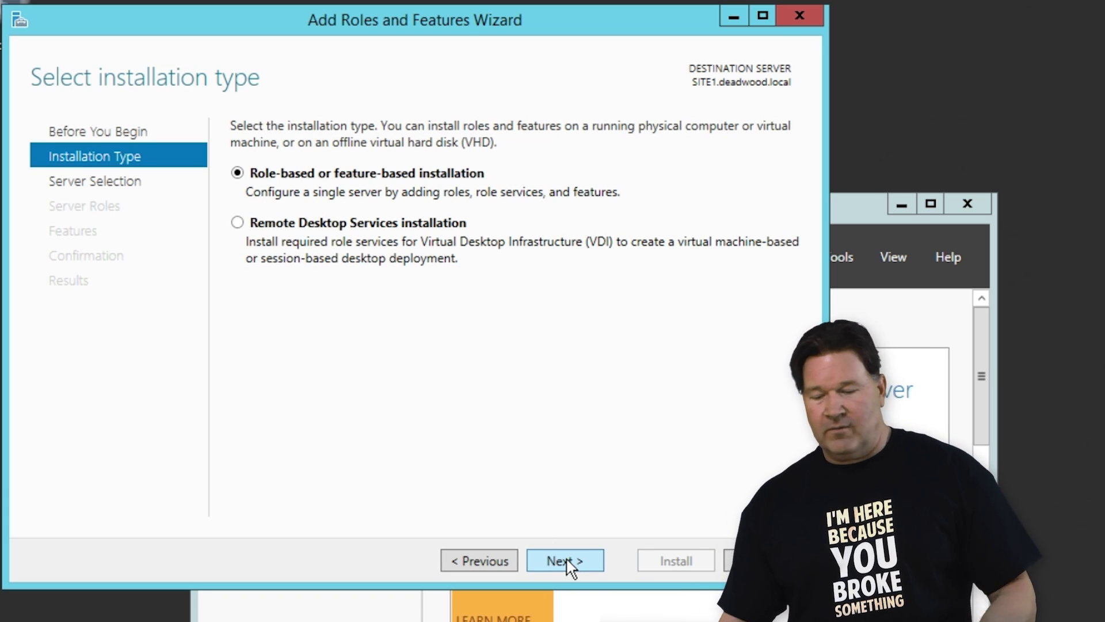
click(568, 563)
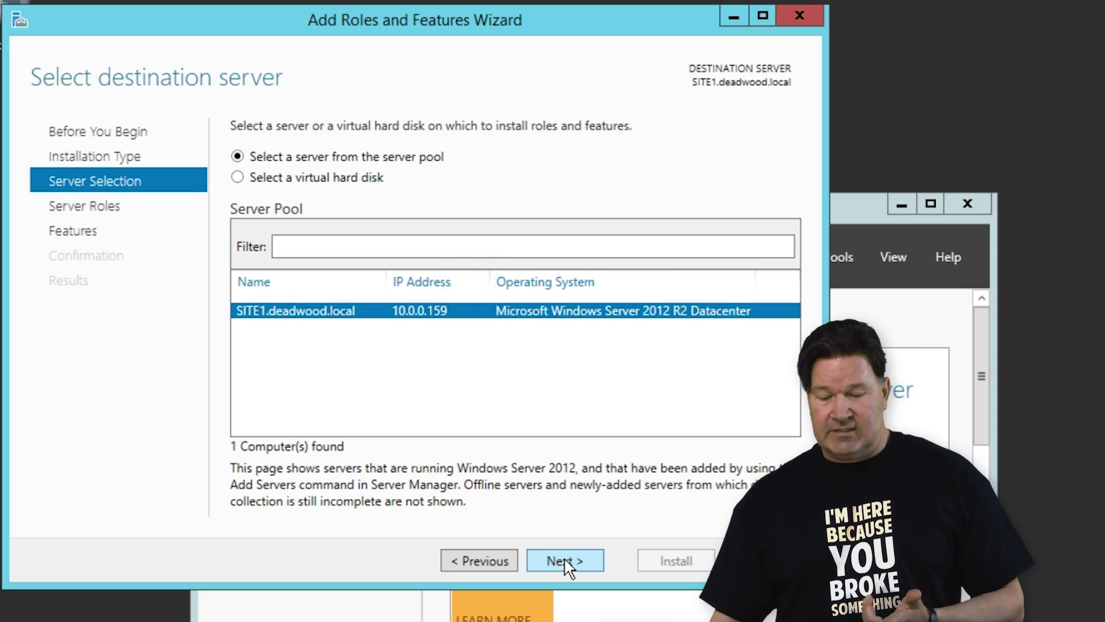
click(567, 562)
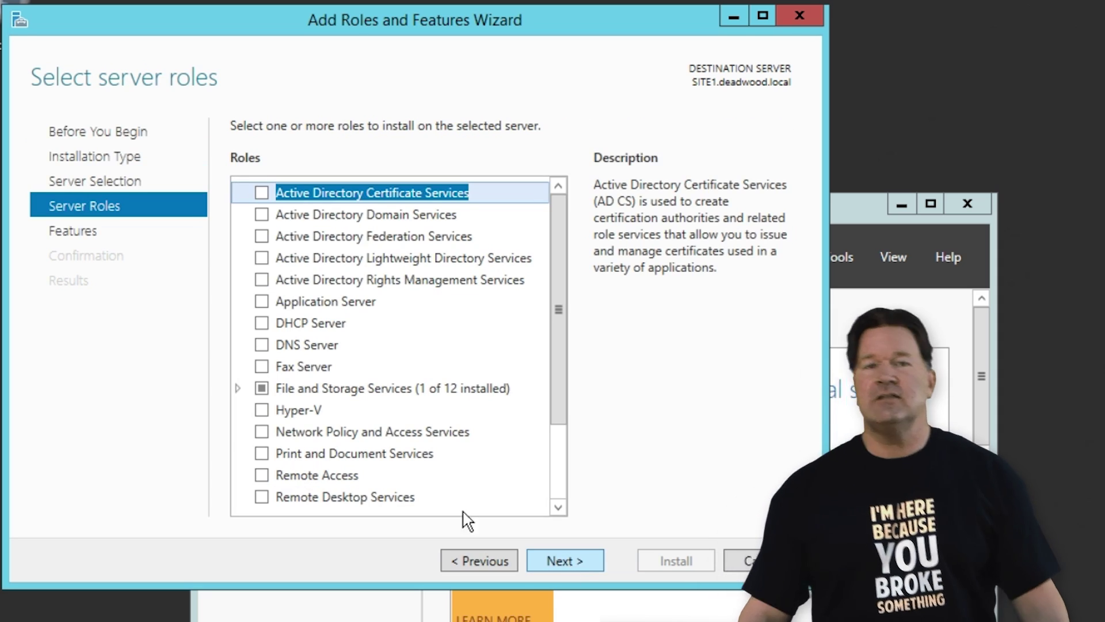
drag(392, 20, 588, 78)
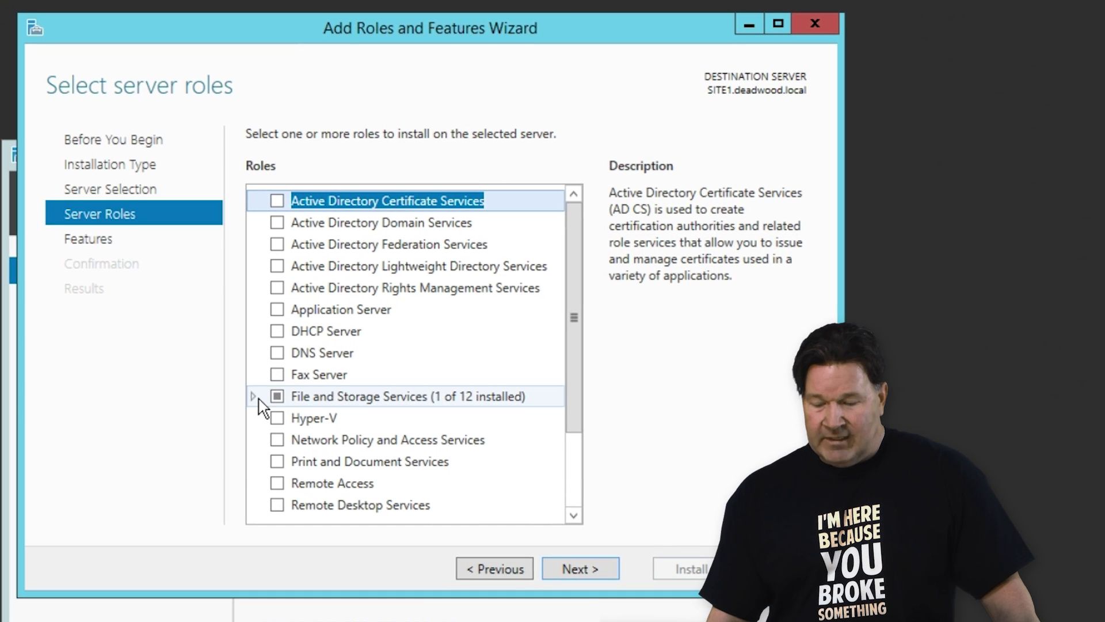
- Select DFS Namespaces and DFS Replication with their required management features, and install
click(254, 396)
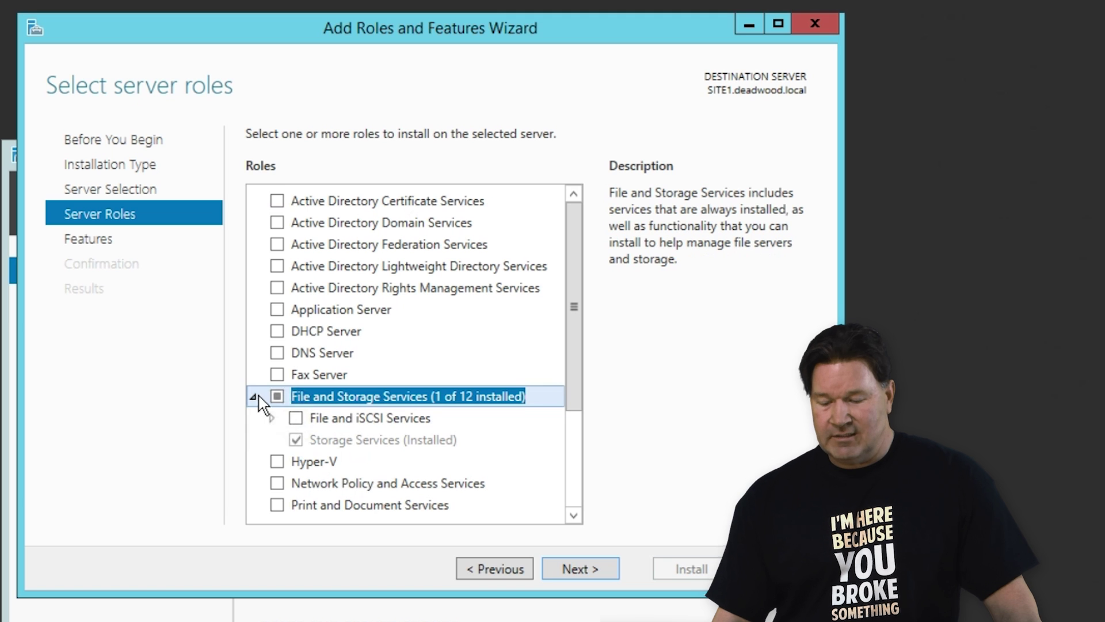
click(272, 418)
scroll(437, 381, down, 3)
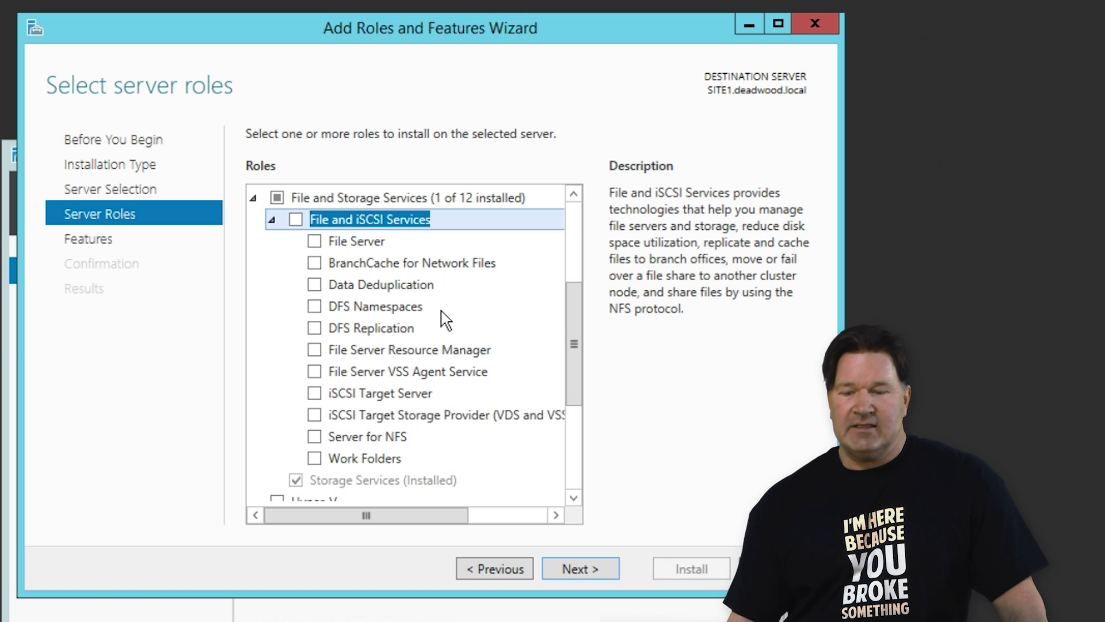
click(315, 309)
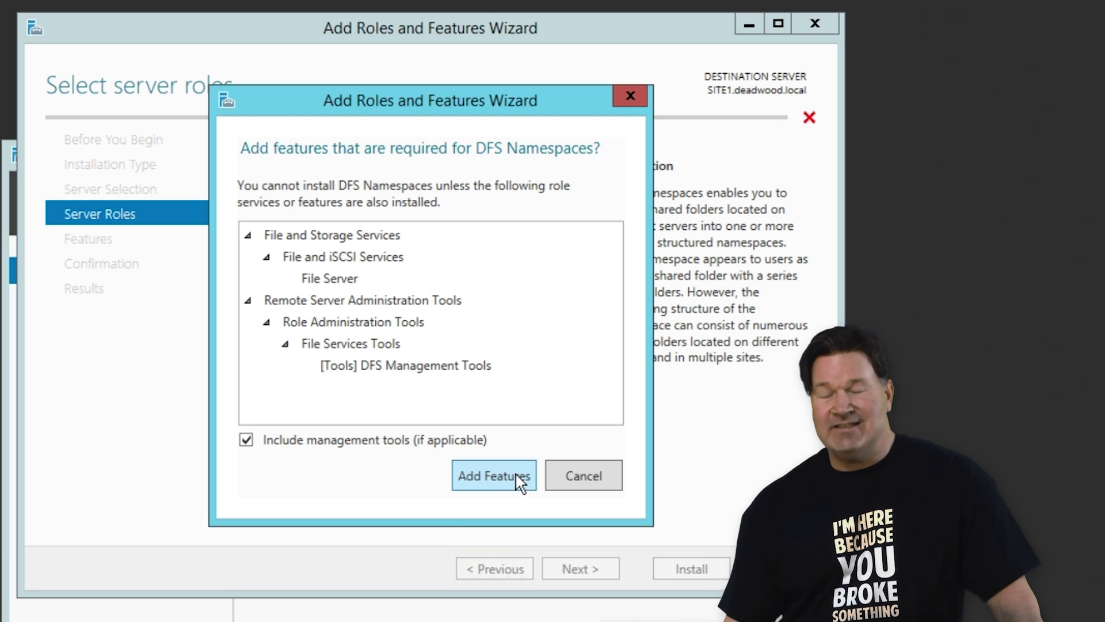
click(494, 476)
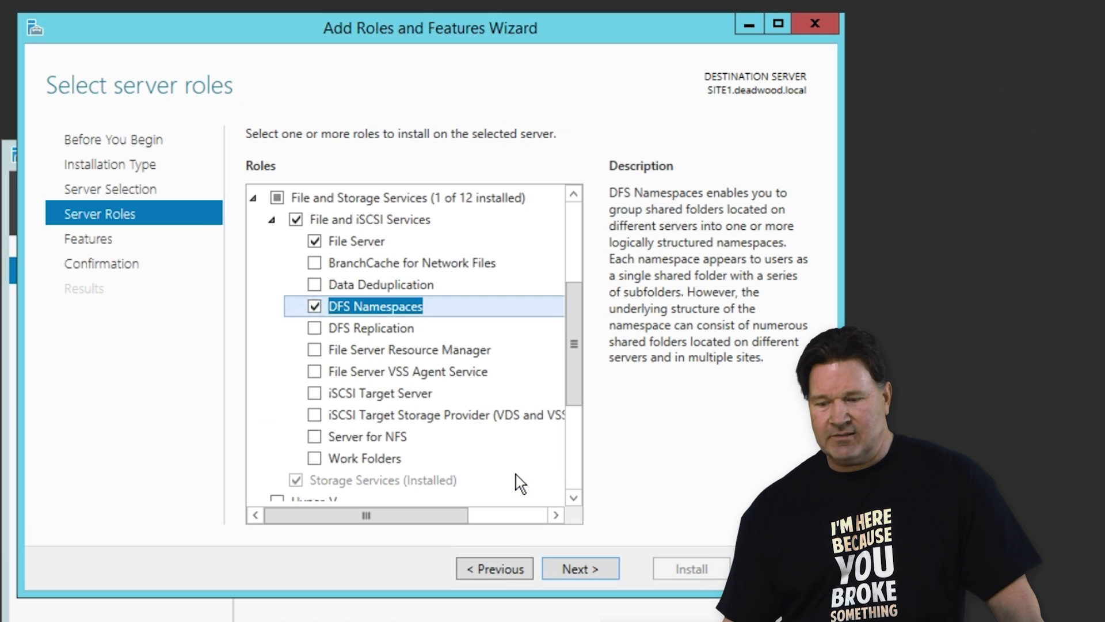
click(316, 329)
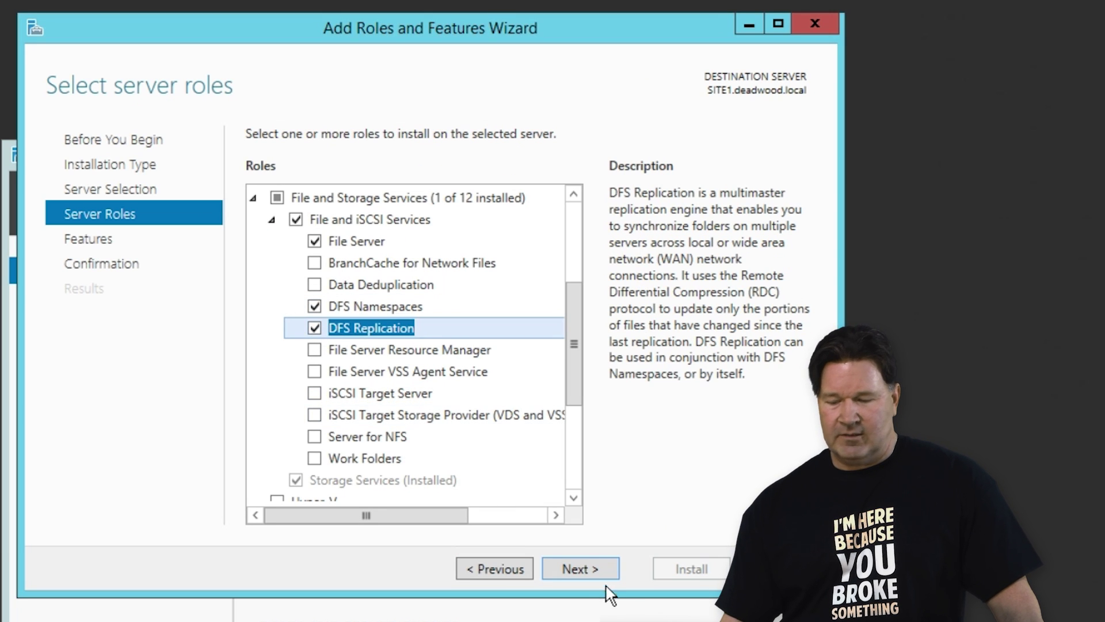
click(594, 570)
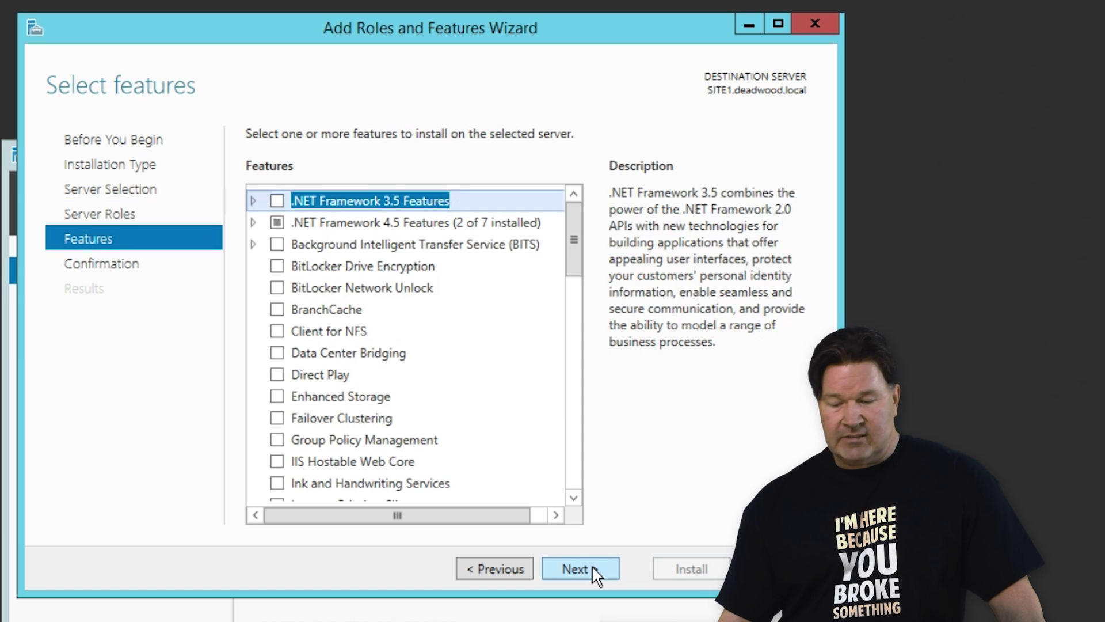
click(592, 566)
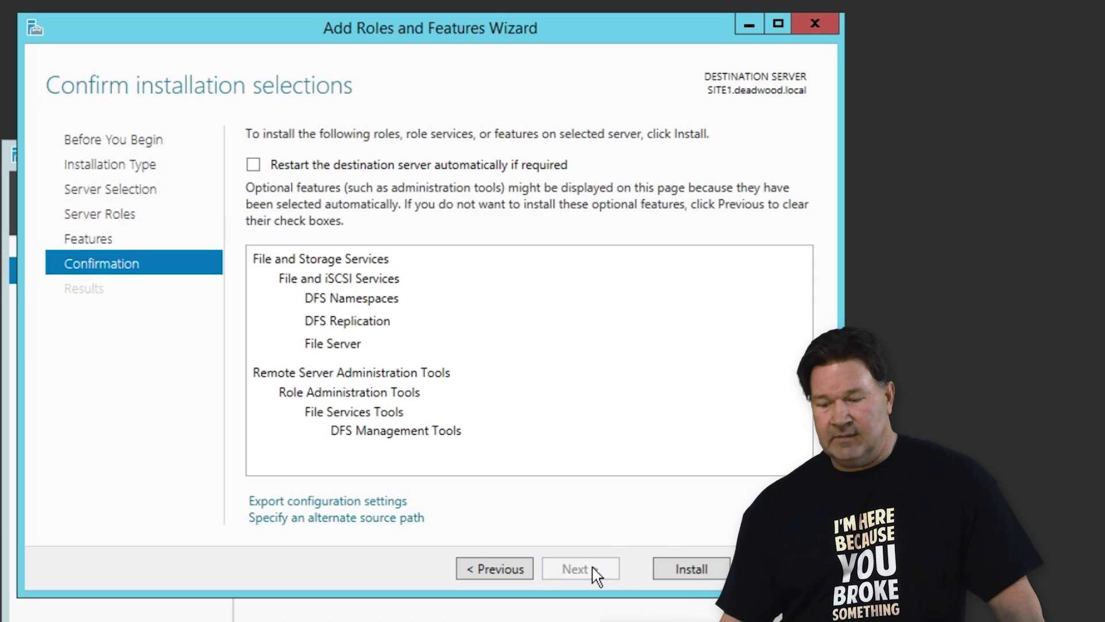
click(690, 570)
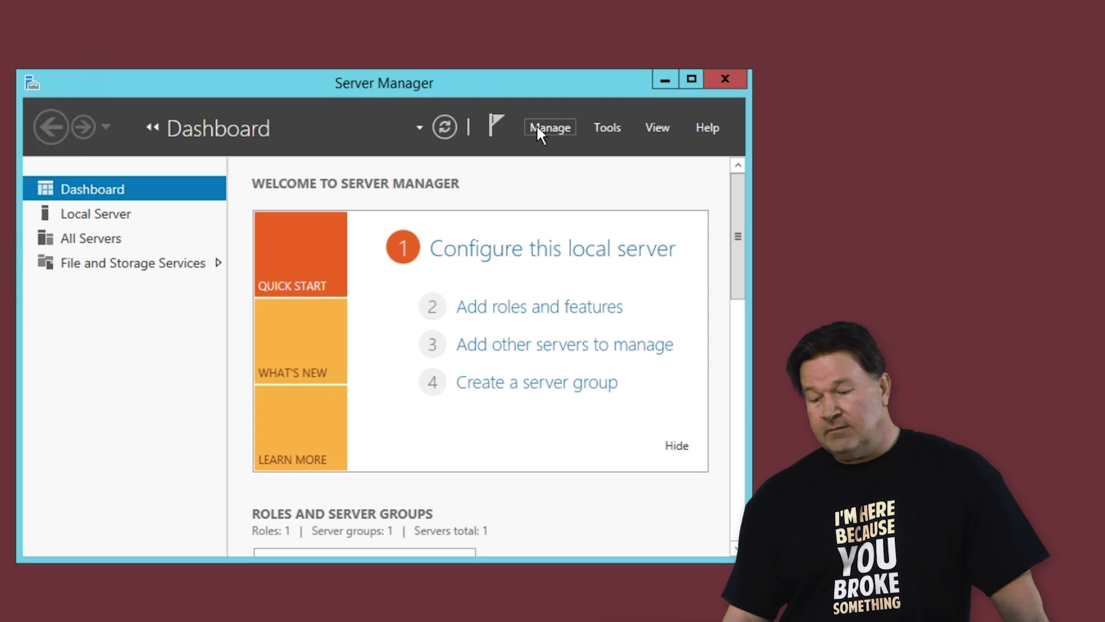
- Start the Add Roles and Features wizard as a role-based installation targeting SITE2.deadwood.local
click(545, 124)
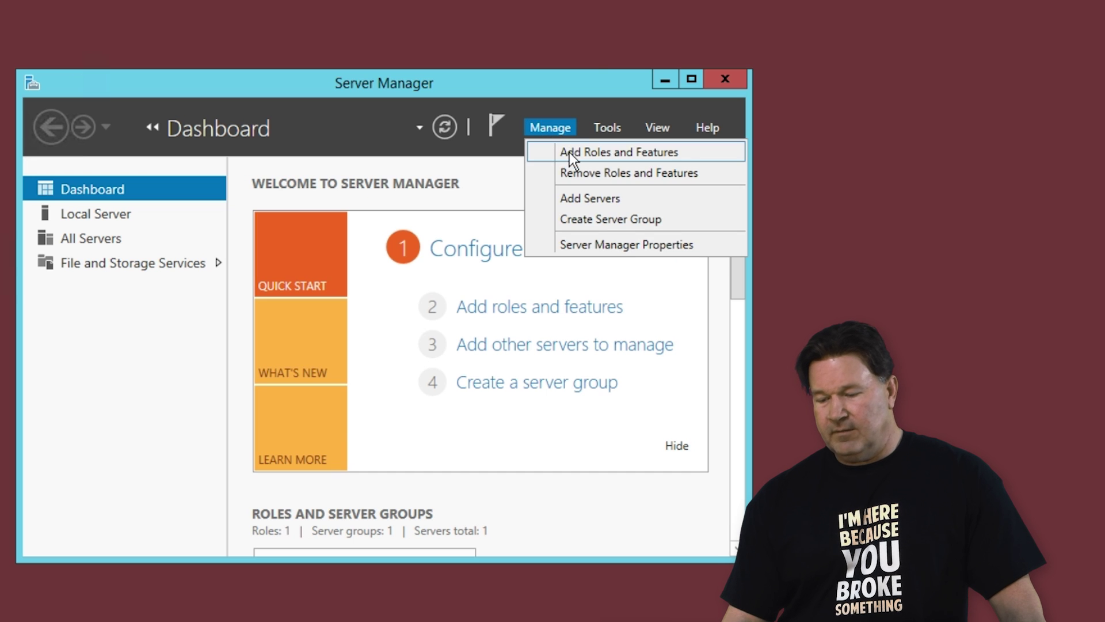
click(570, 152)
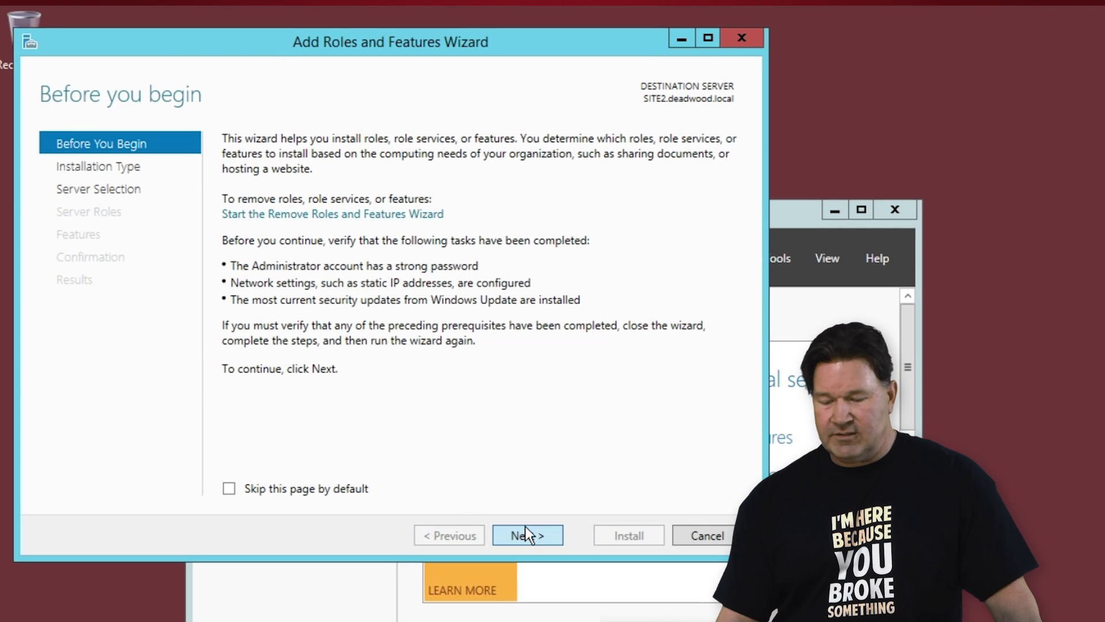
click(486, 500)
click(485, 500)
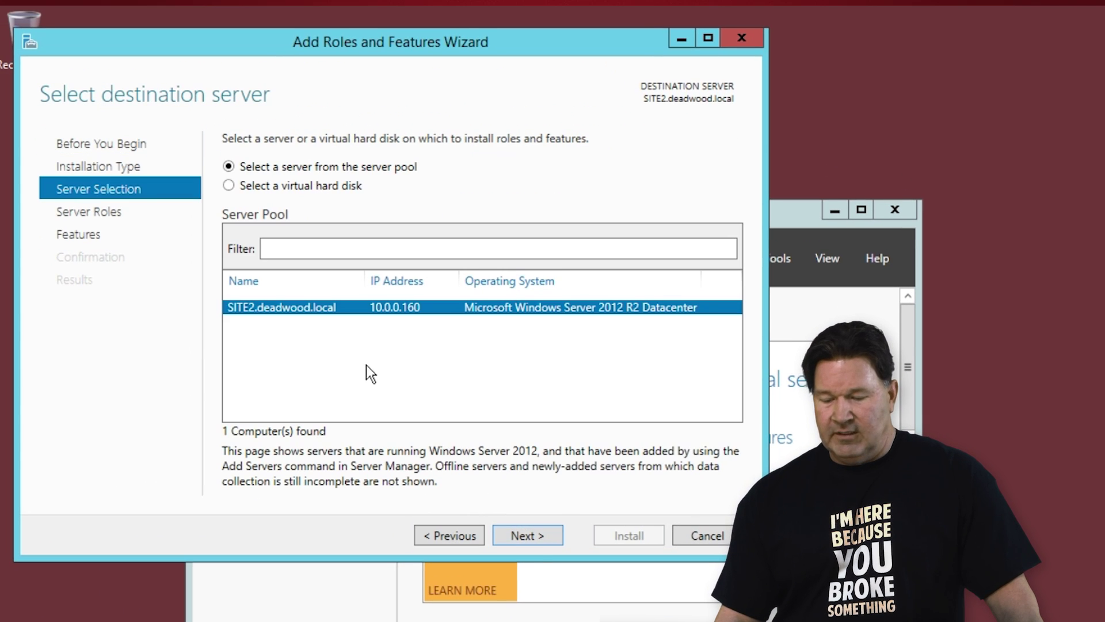
click(537, 537)
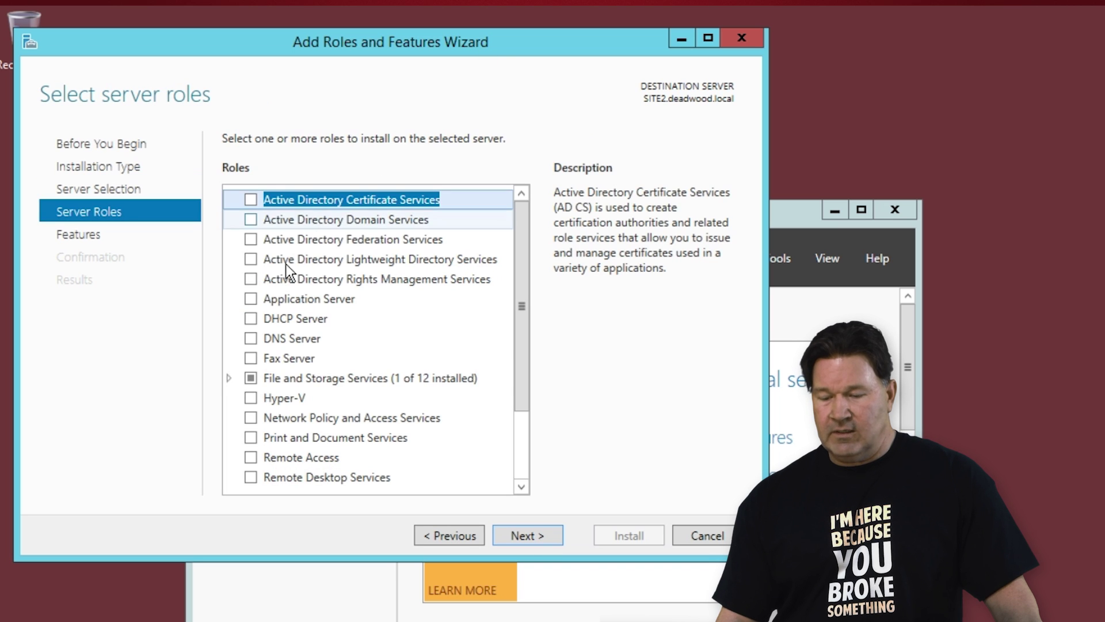
- Select DFS Replication under File and iSCSI Services with its required features, and install
click(232, 379)
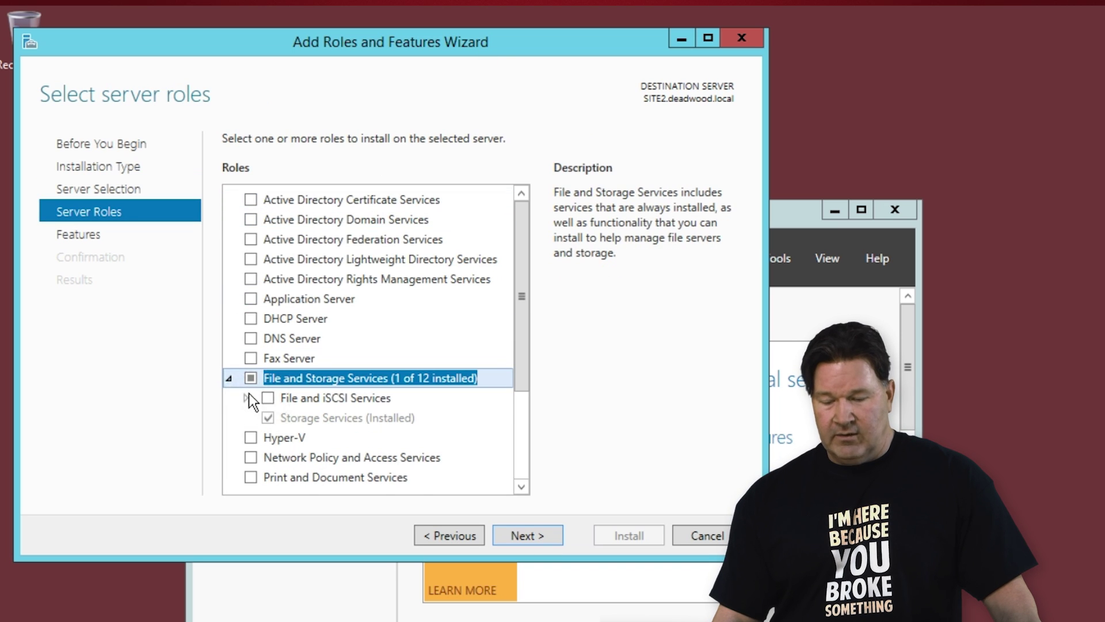
click(248, 396)
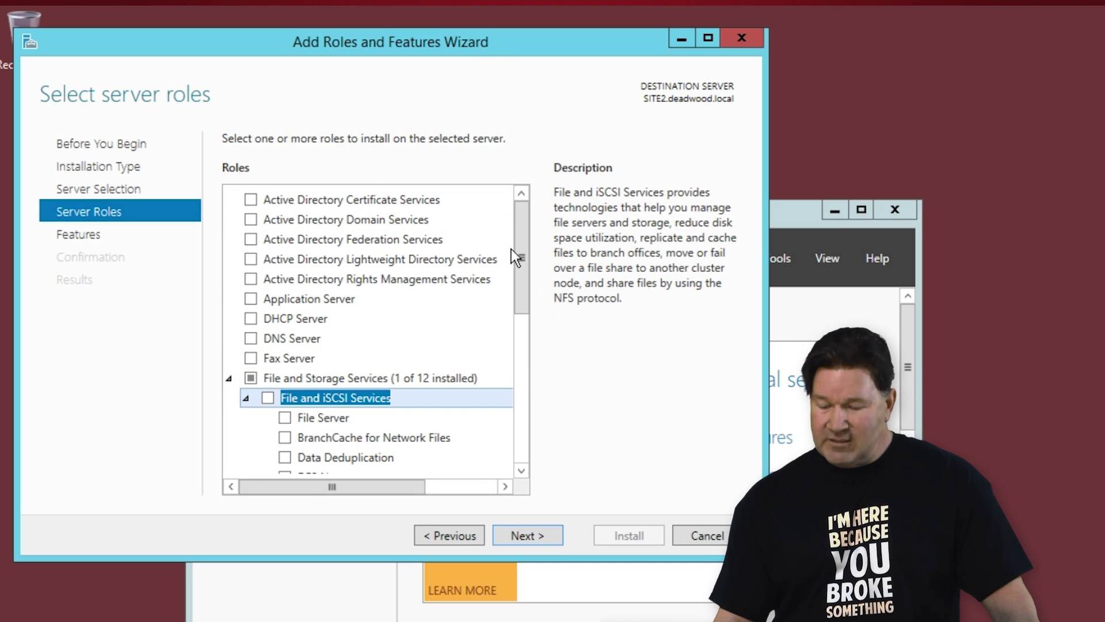
drag(517, 253, 524, 316)
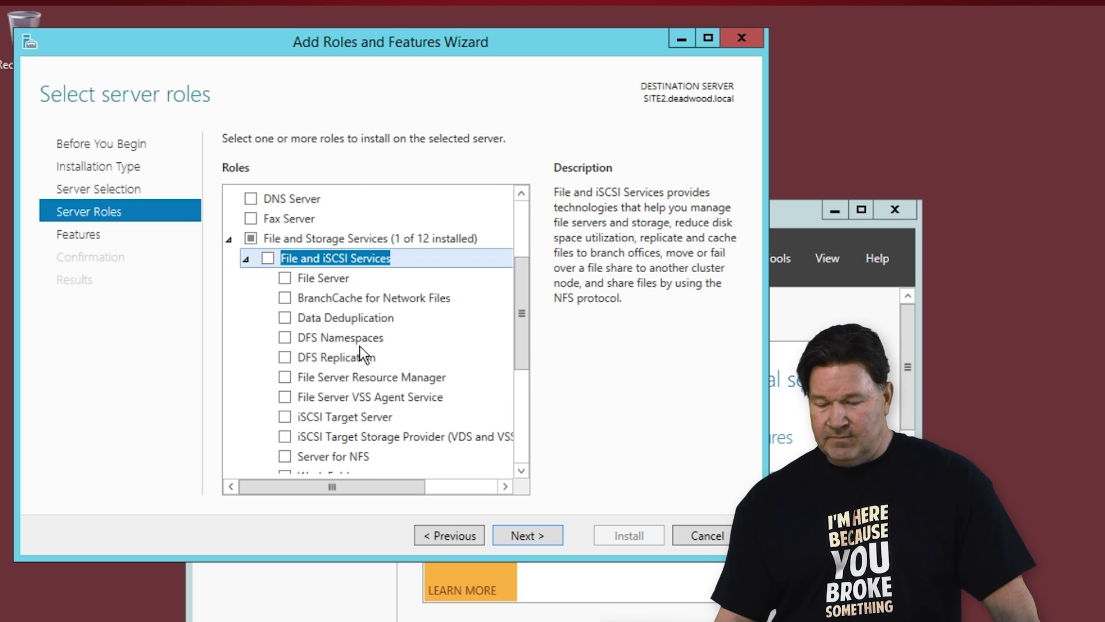
click(286, 357)
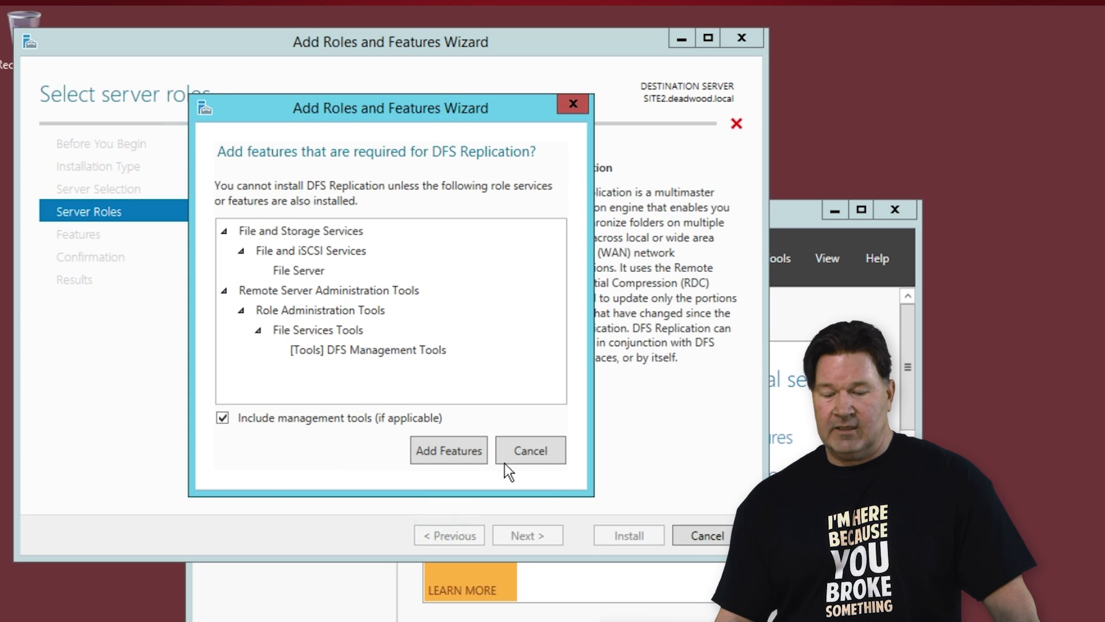
click(482, 457)
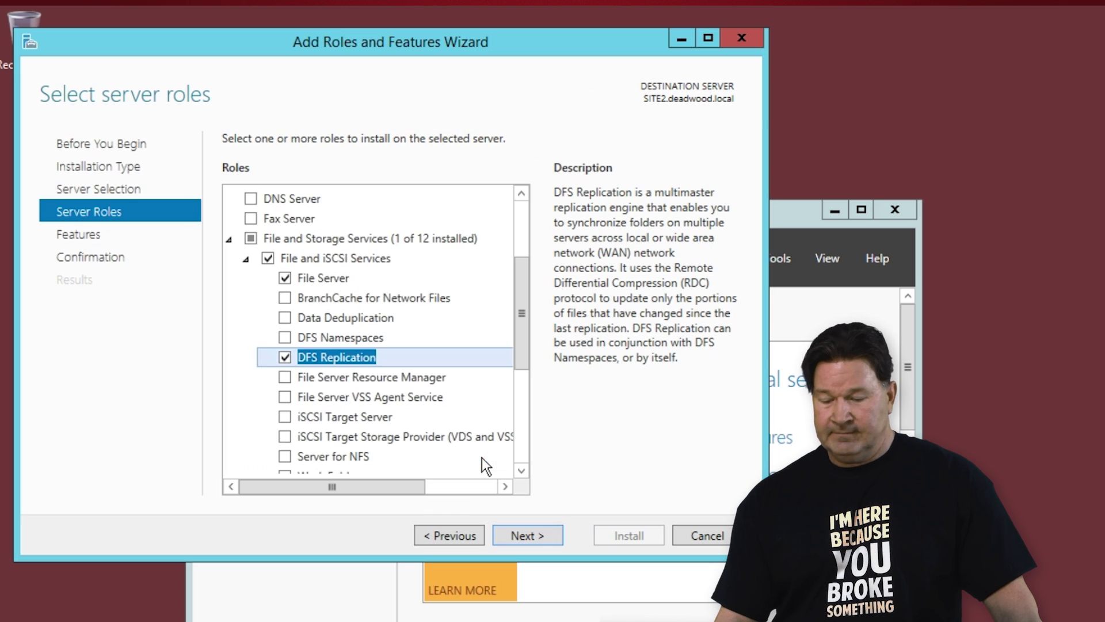
click(538, 536)
click(530, 535)
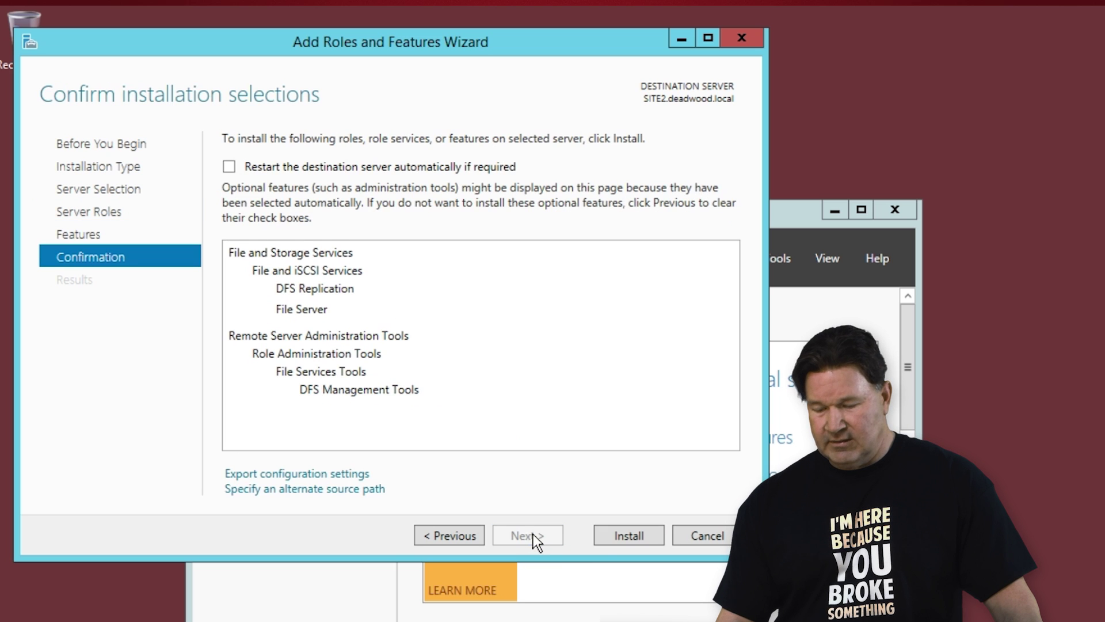
click(655, 538)
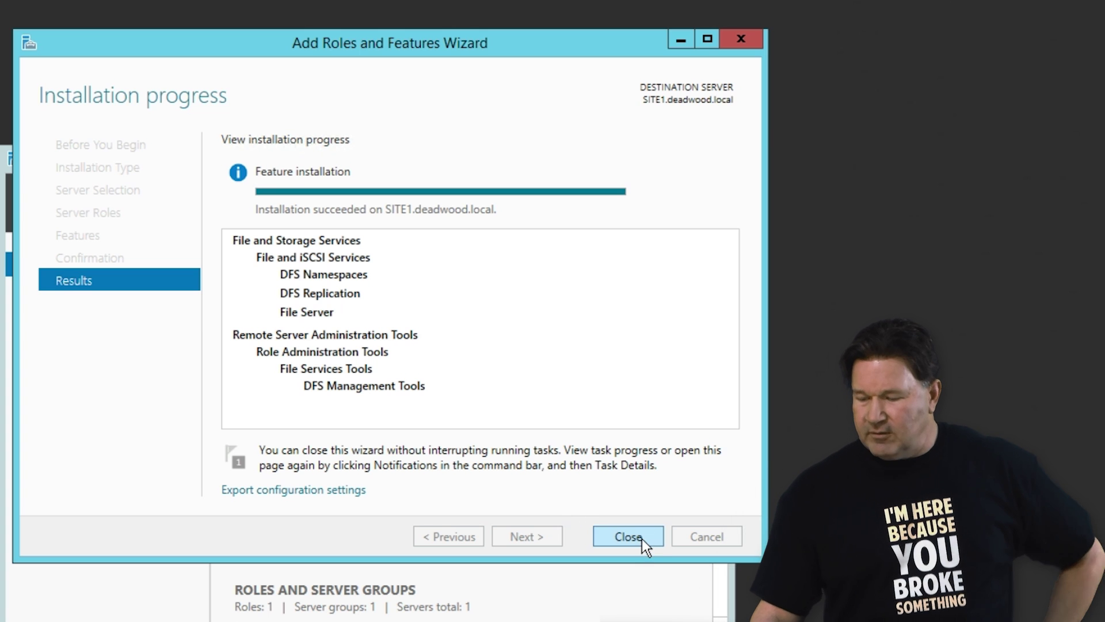
- Close the completed installation wizard and minimize Server Manager to show the desktop
click(628, 536)
click(649, 155)
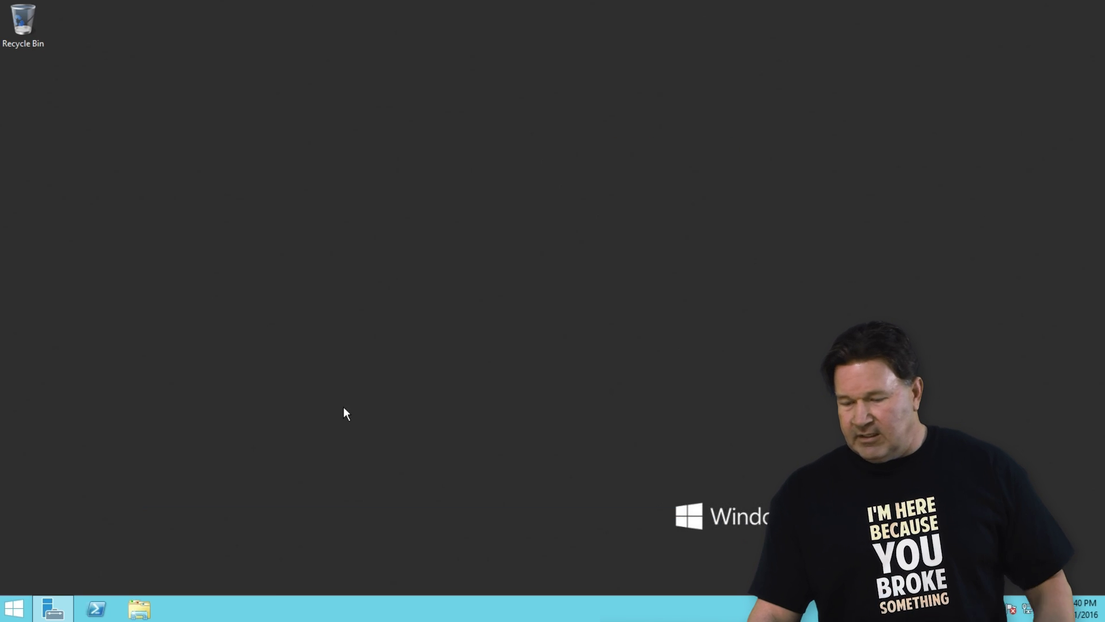
- Launch DFS Management from a Start search for 'dfs' and select the empty Namespaces node
click(14, 609)
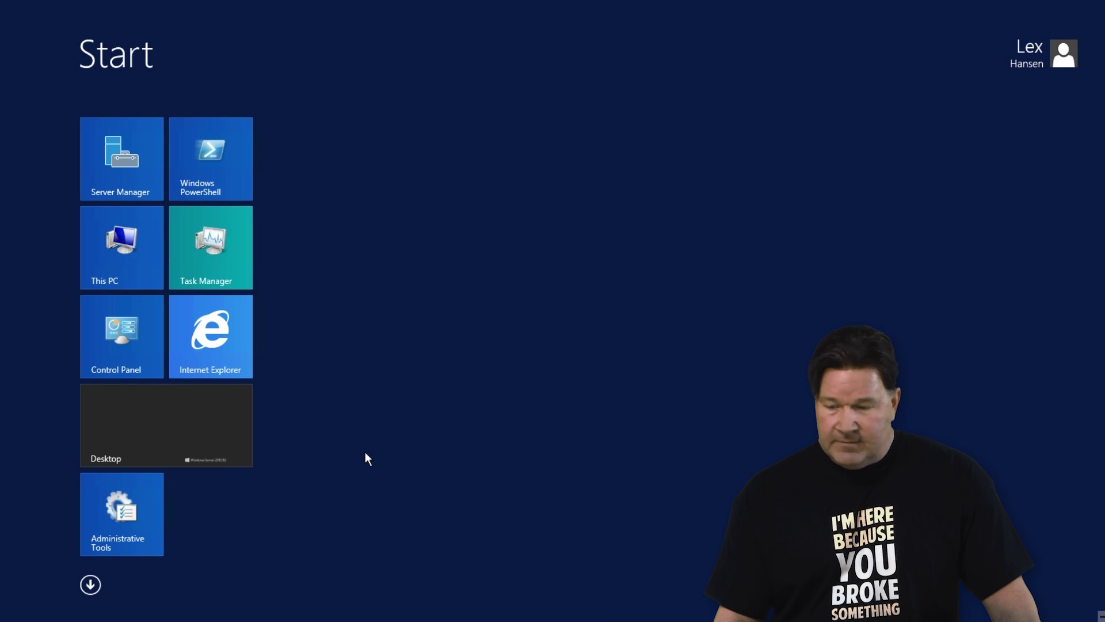
text(dfs Management)
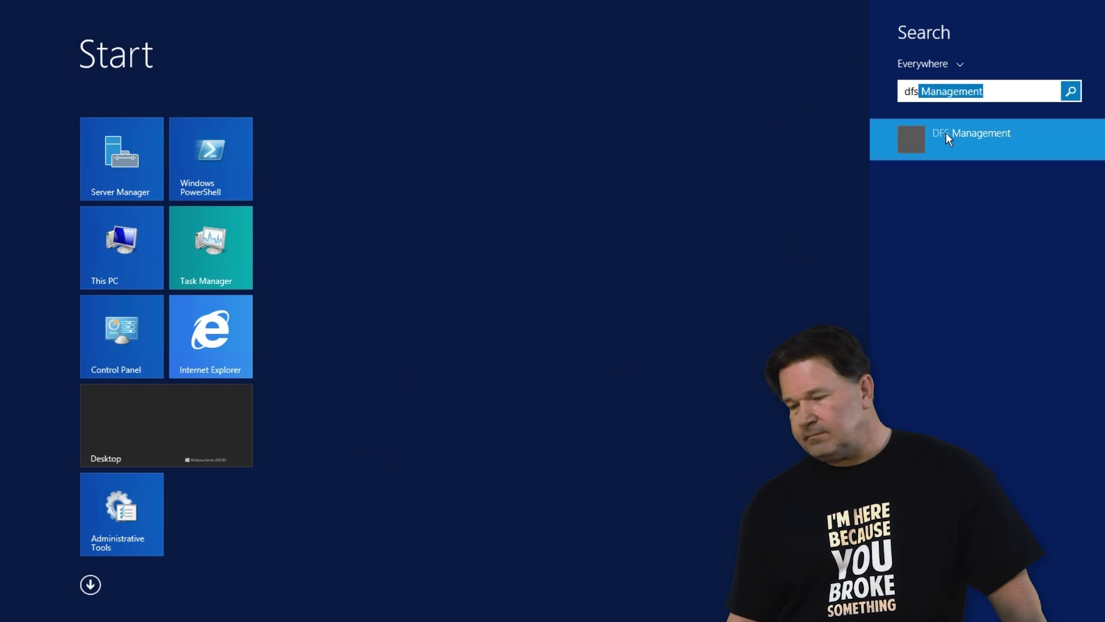
click(945, 133)
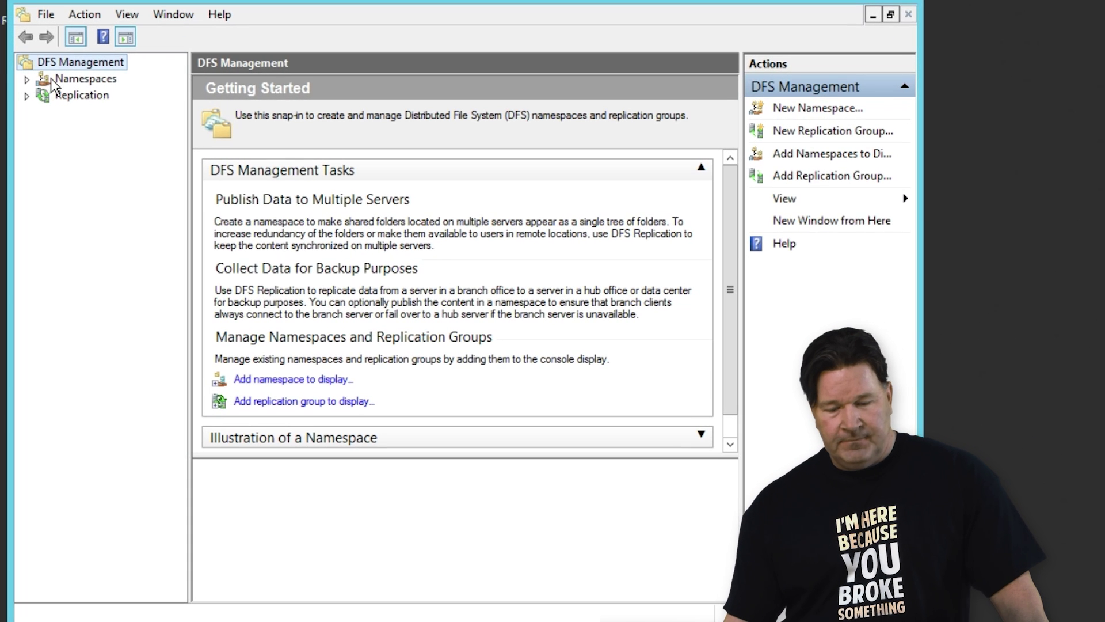
click(62, 80)
- Create the domain-based namespace LMFAO on server site1, published as \\deadwood.local\LMFAO
right_click(71, 84)
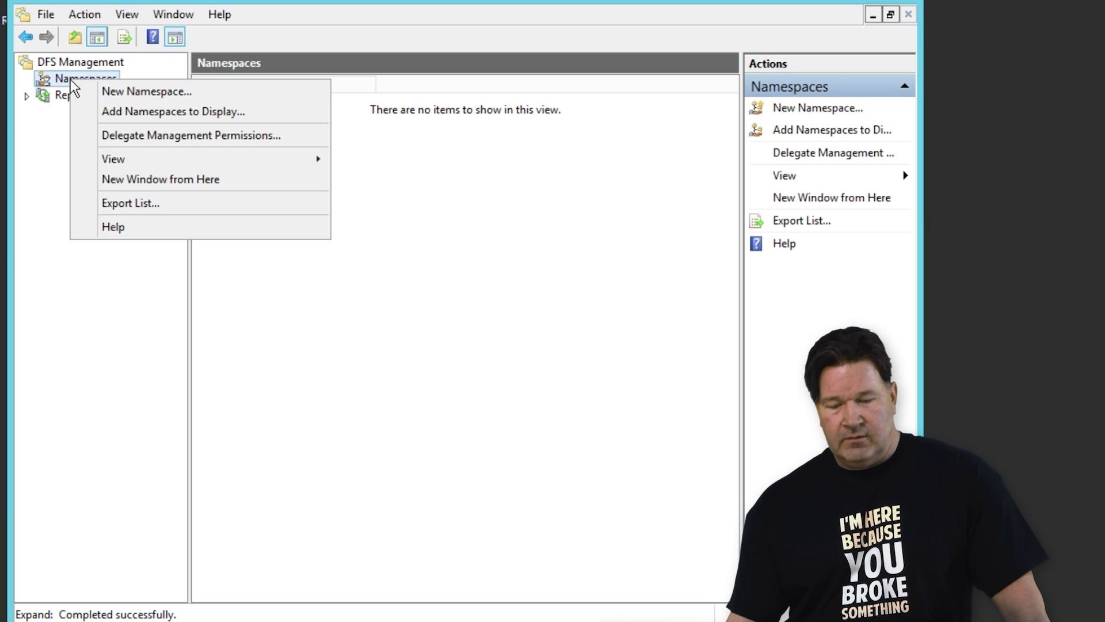
click(123, 91)
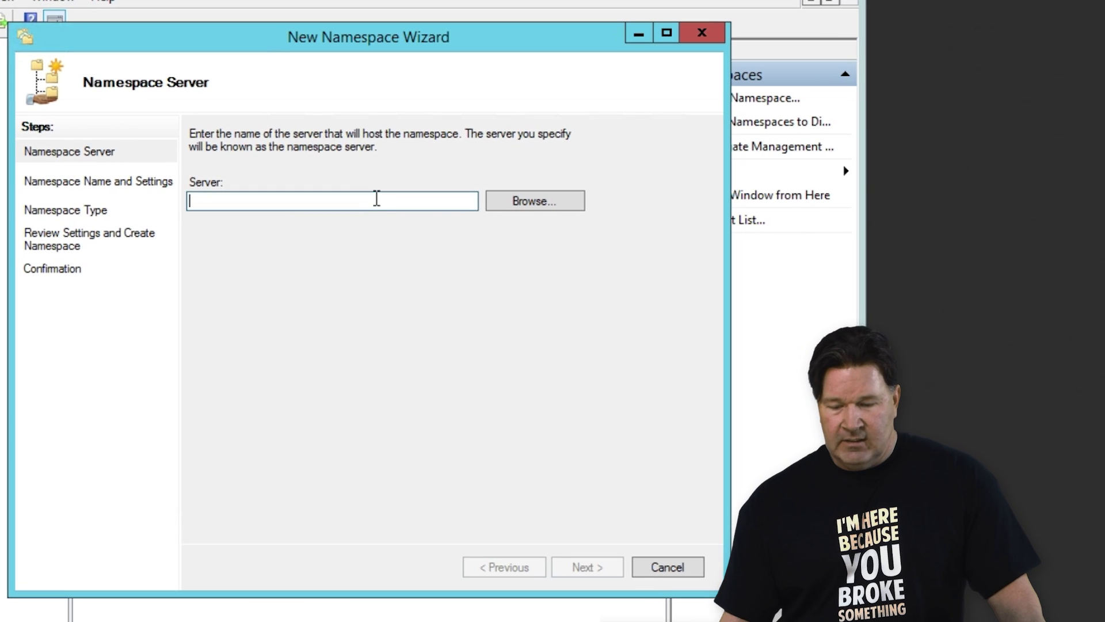
text(site1)
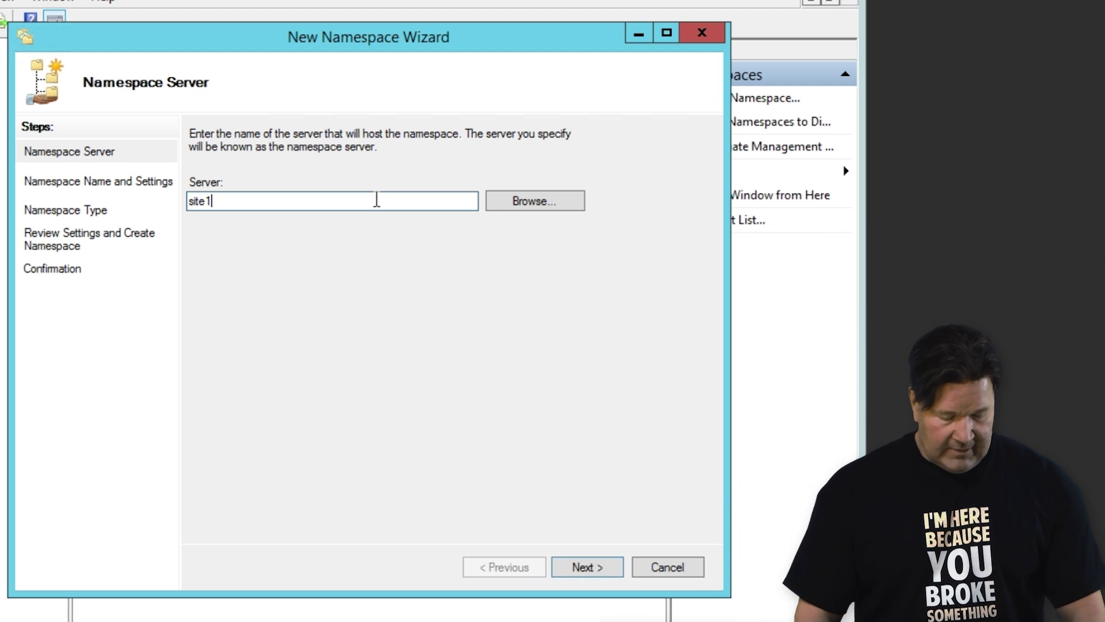
key(Return)
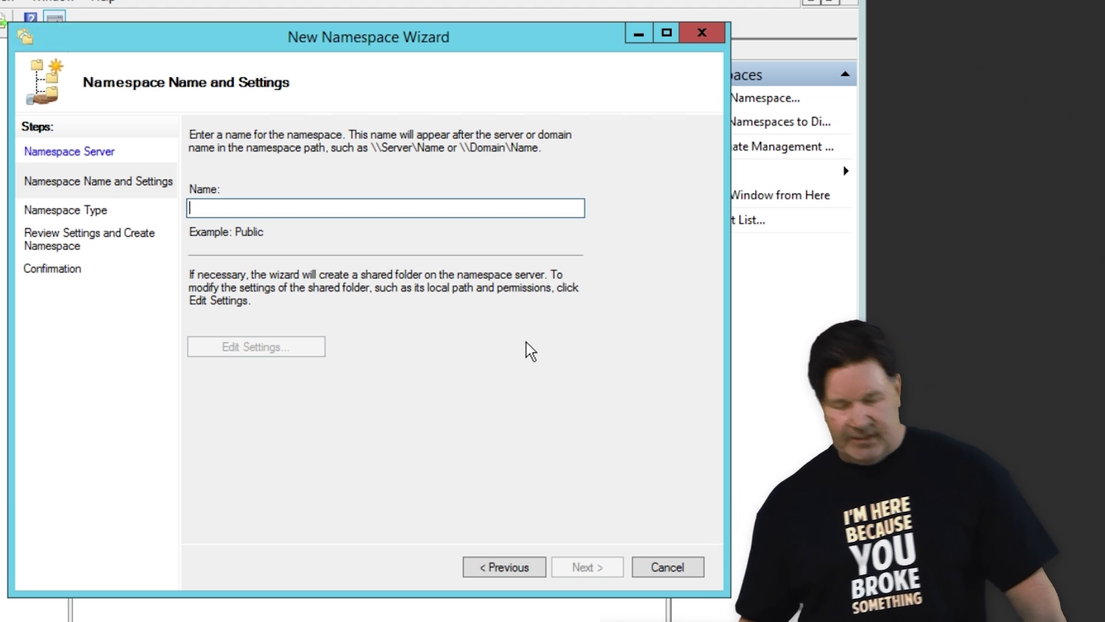
text(LMFAO)
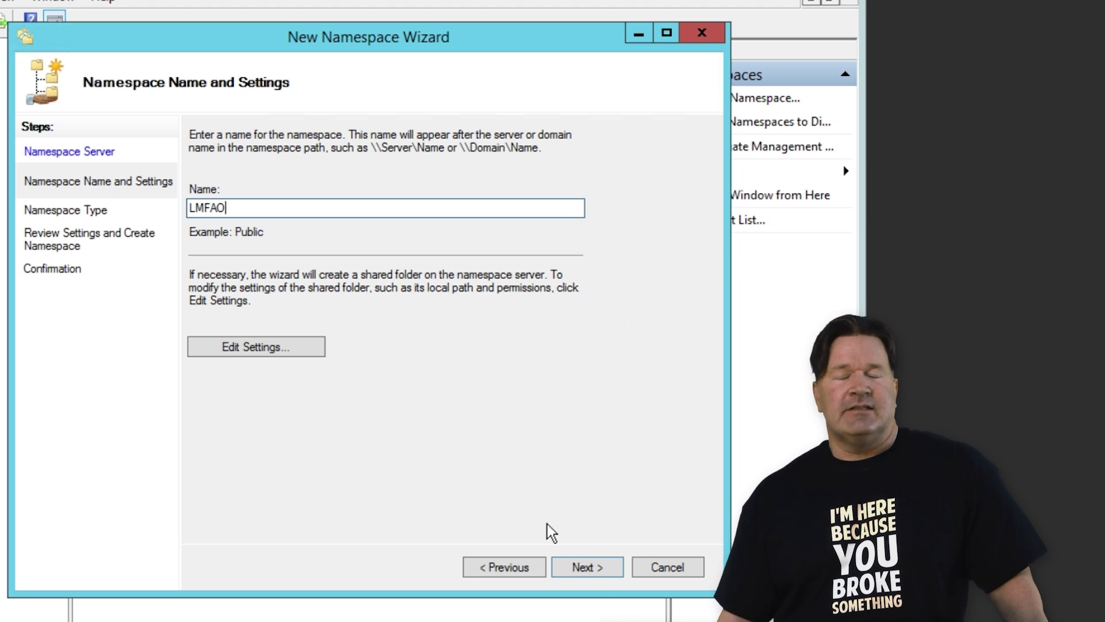
click(596, 573)
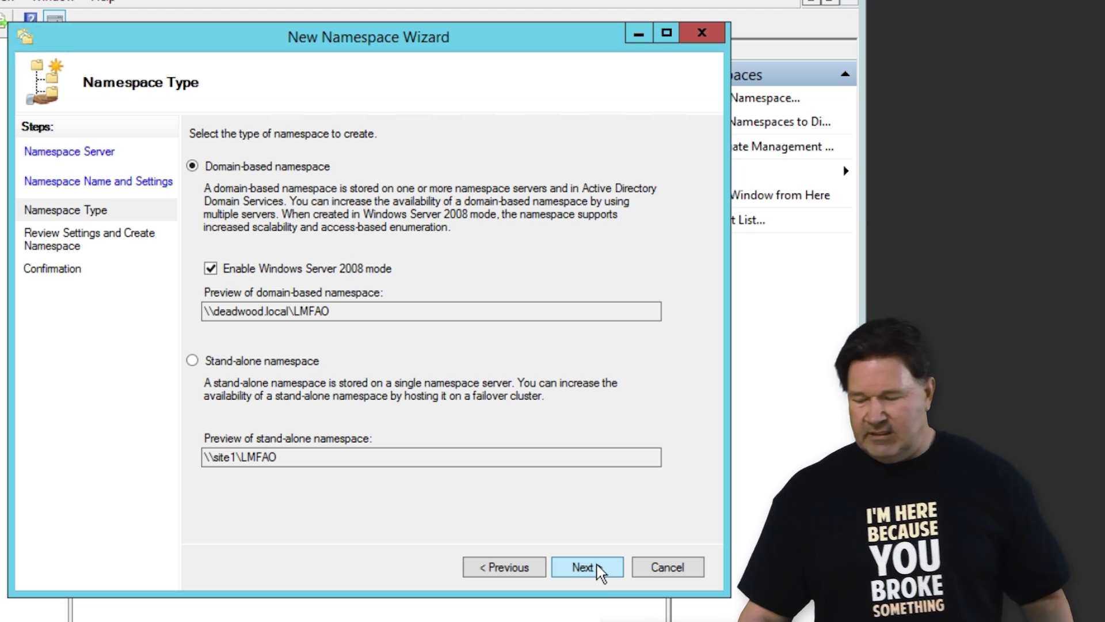
click(595, 565)
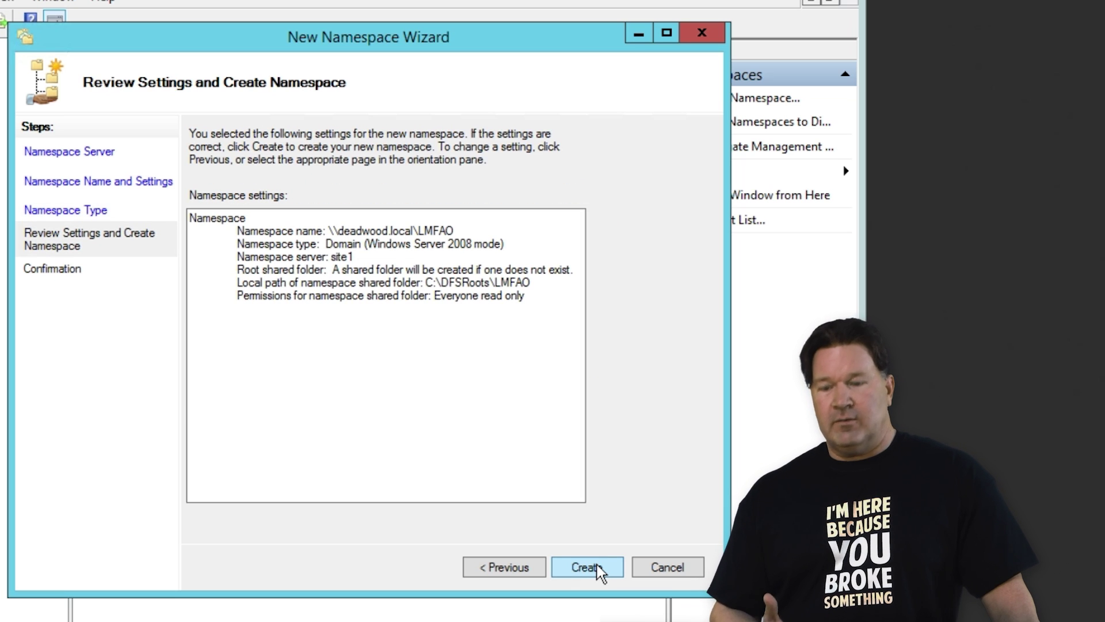
click(599, 570)
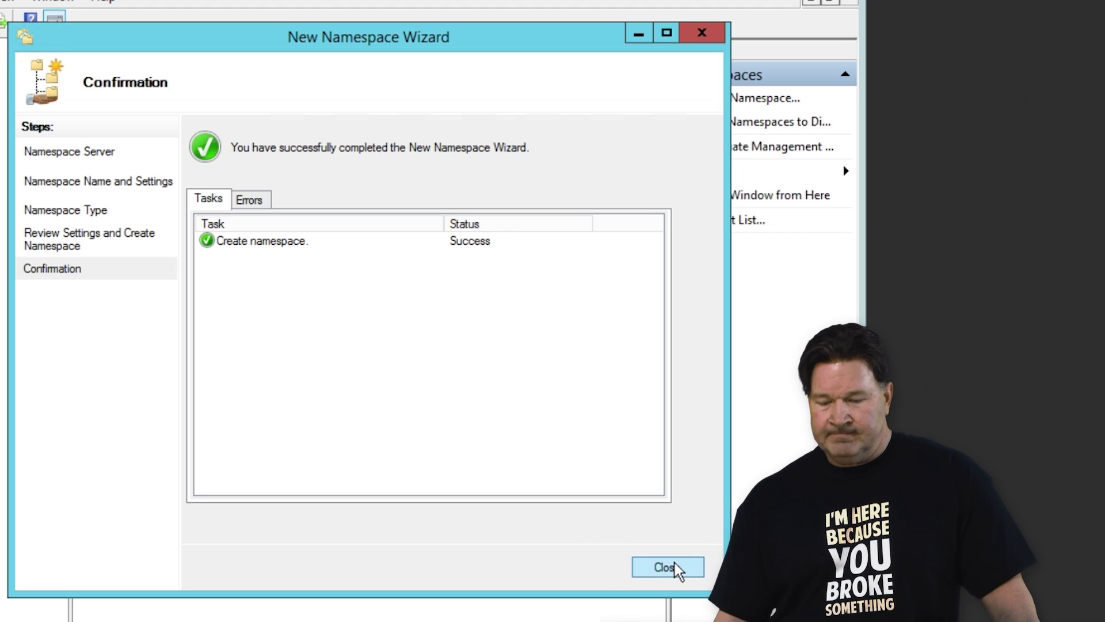
click(676, 566)
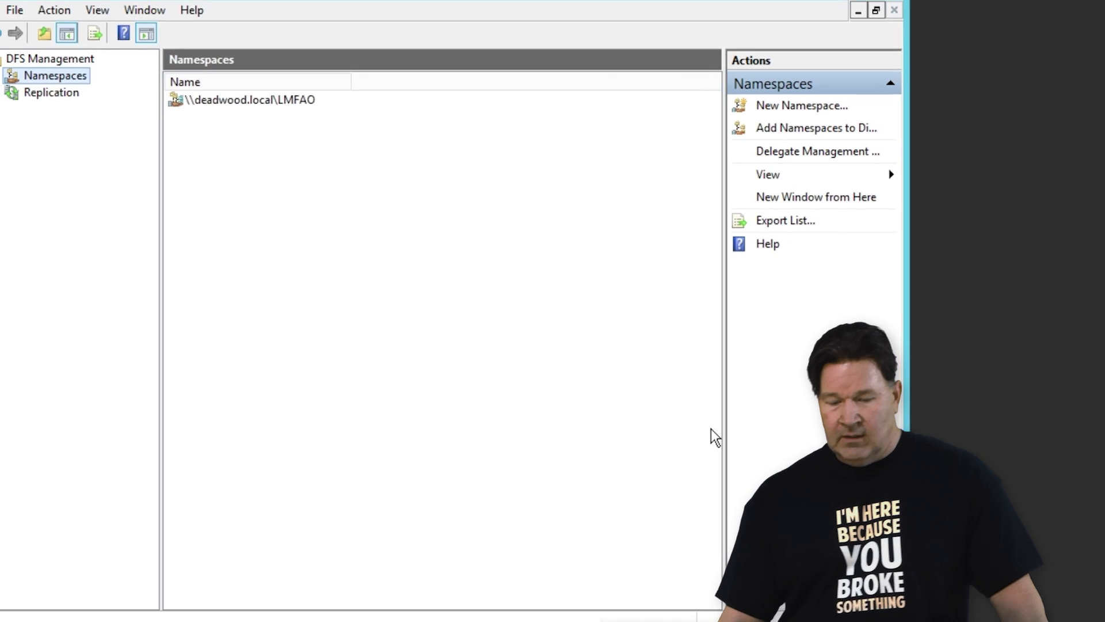
- Expand Namespaces, then start the New Replication Group wizard from the Replication node
click(0, 77)
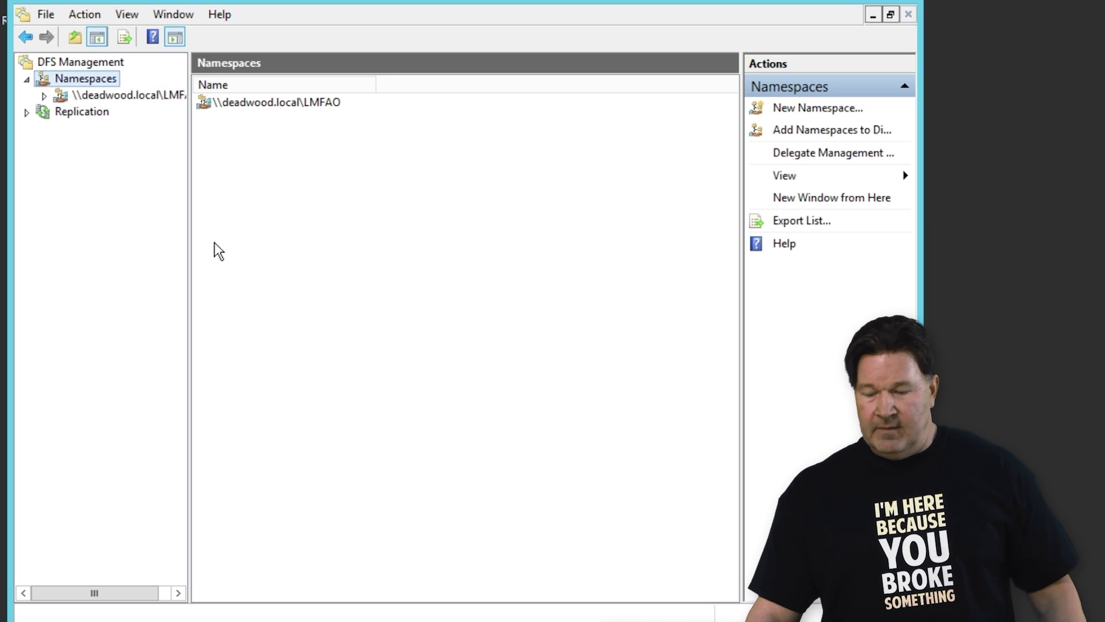
click(65, 112)
right_click(66, 113)
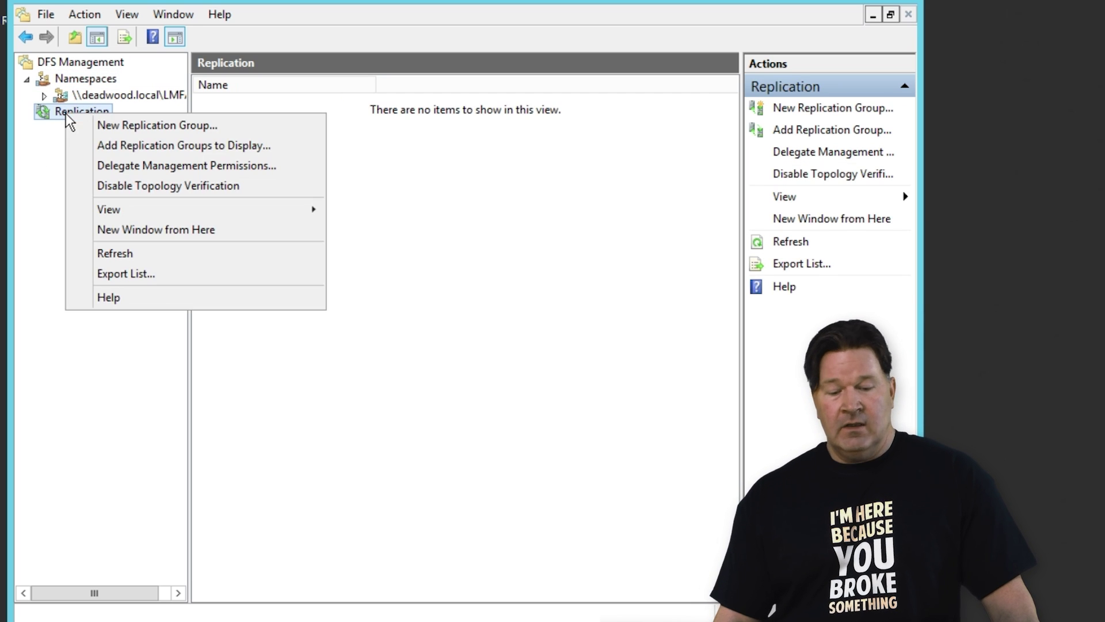
click(126, 130)
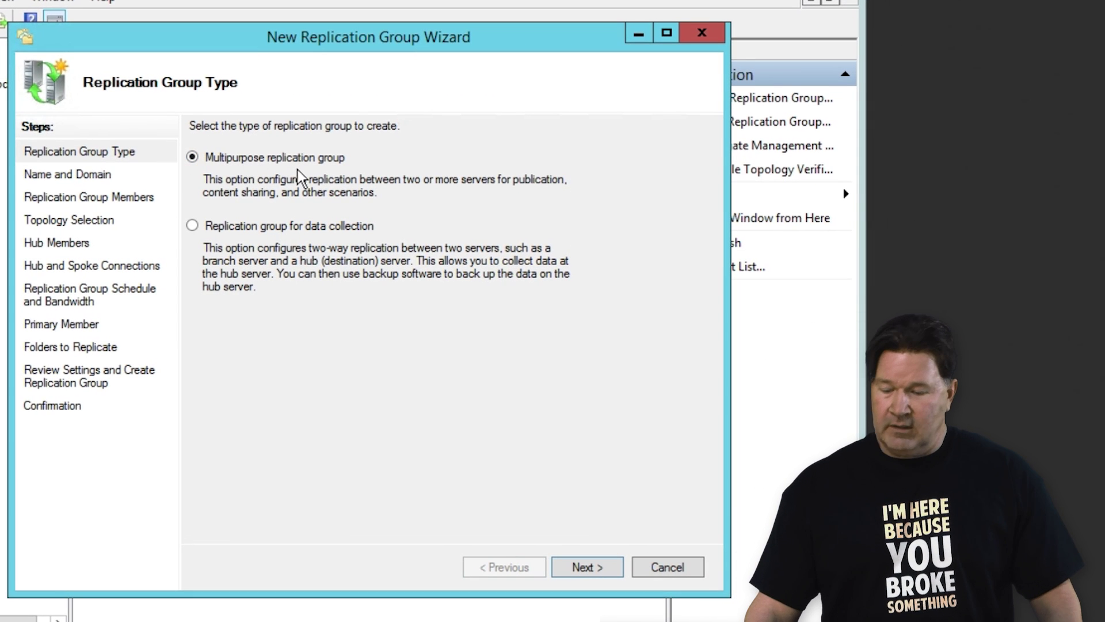
- Keep the multipurpose type and name the replication group REPO in domain deadwood.local
click(585, 569)
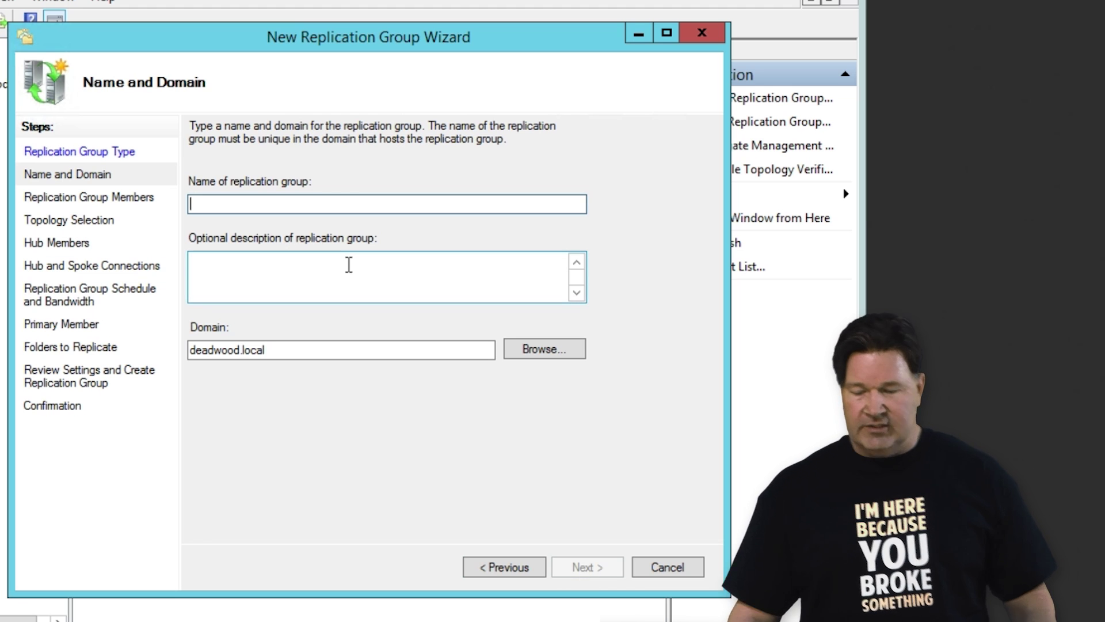
text(REPO)
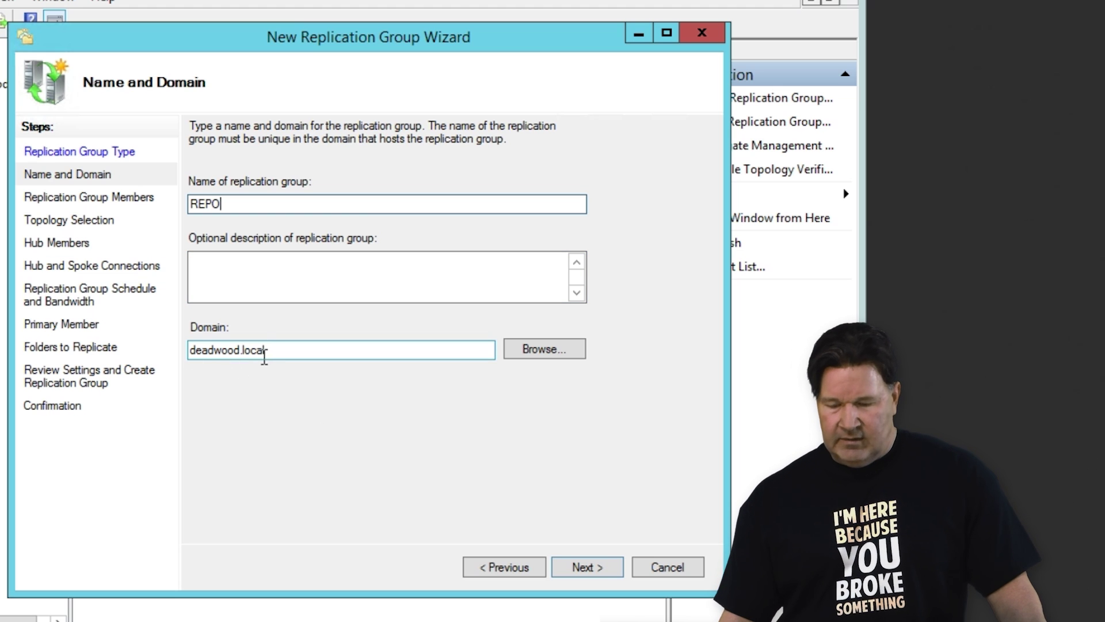
click(580, 570)
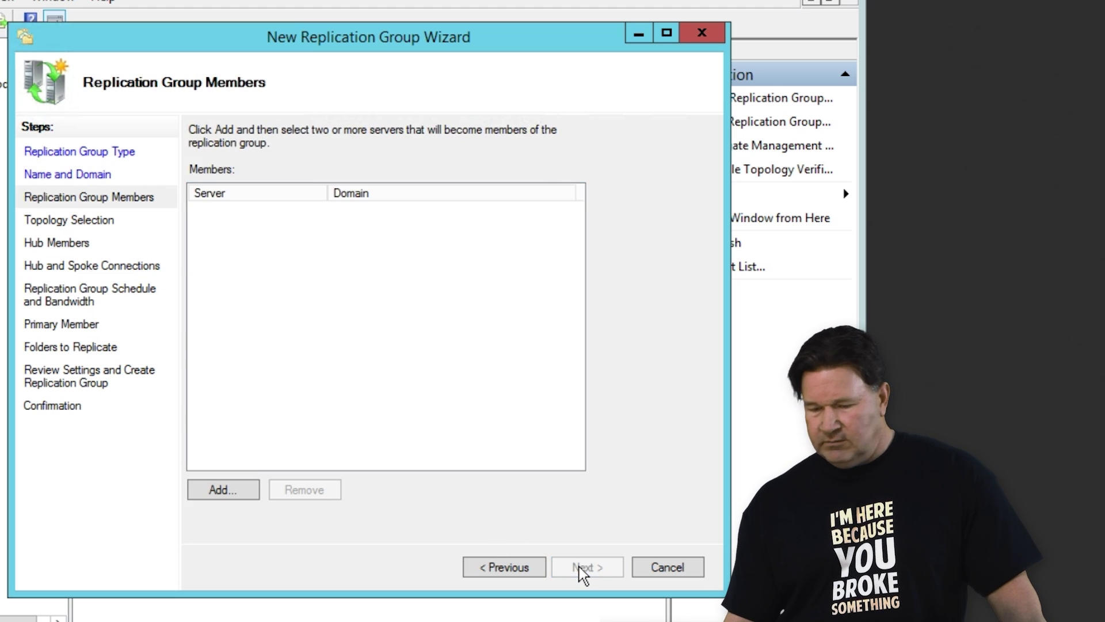
- Add site1 and site2 as the replication group's member servers
click(208, 490)
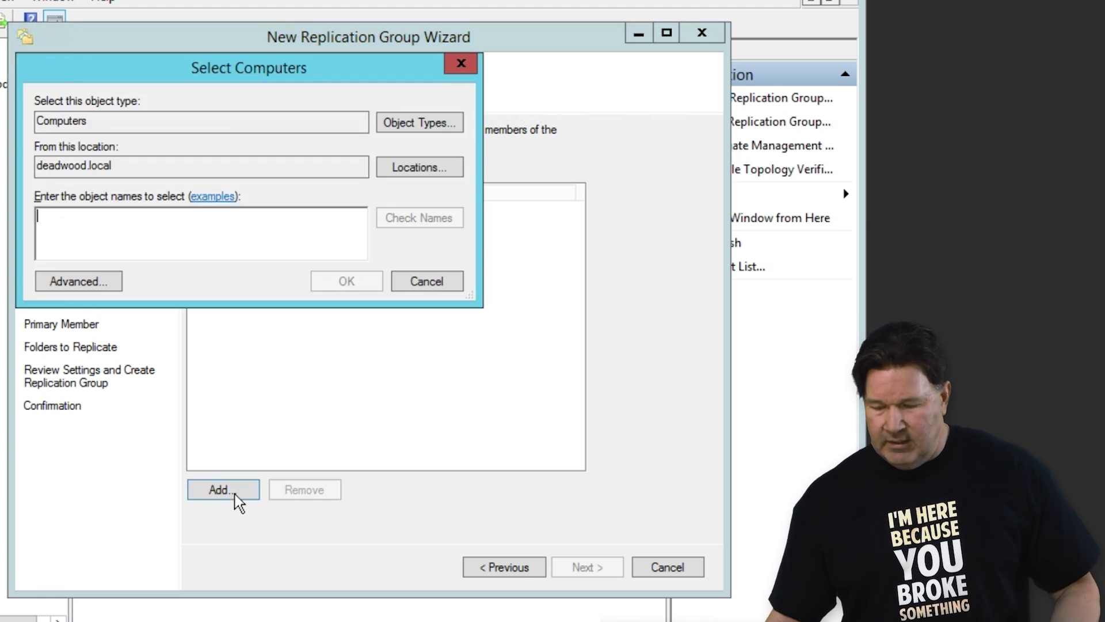
text(site1)
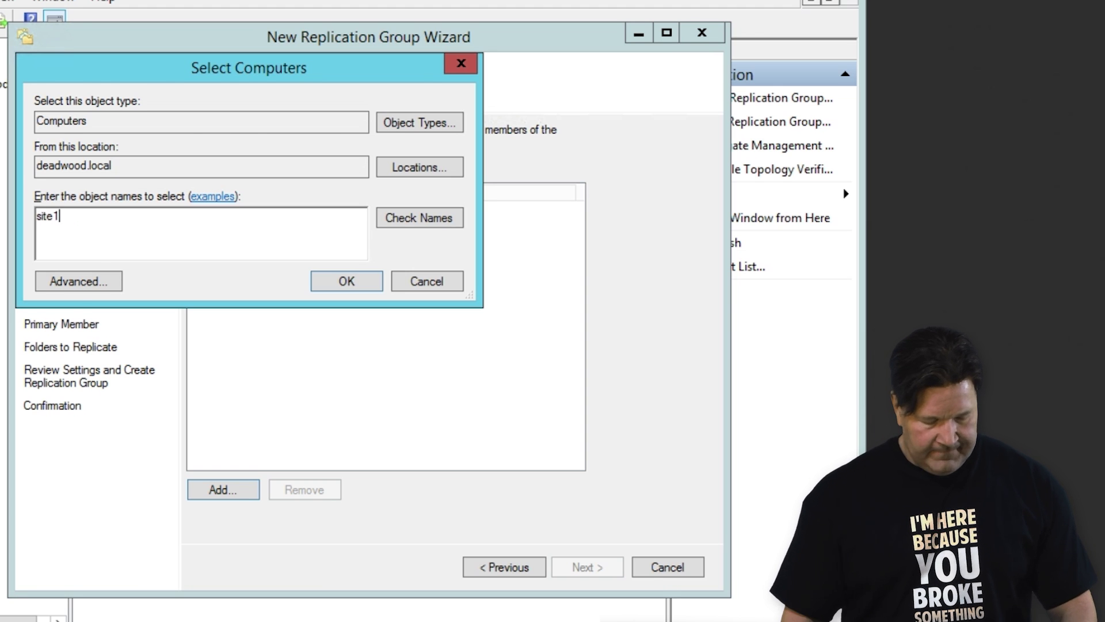
key(Return)
click(220, 491)
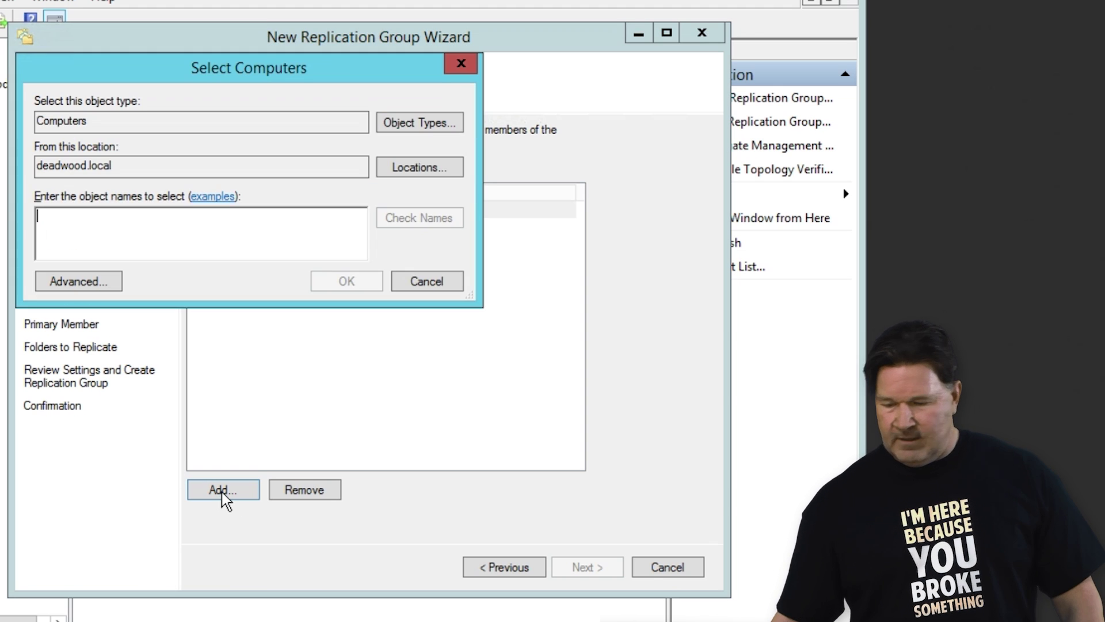
text(sit)
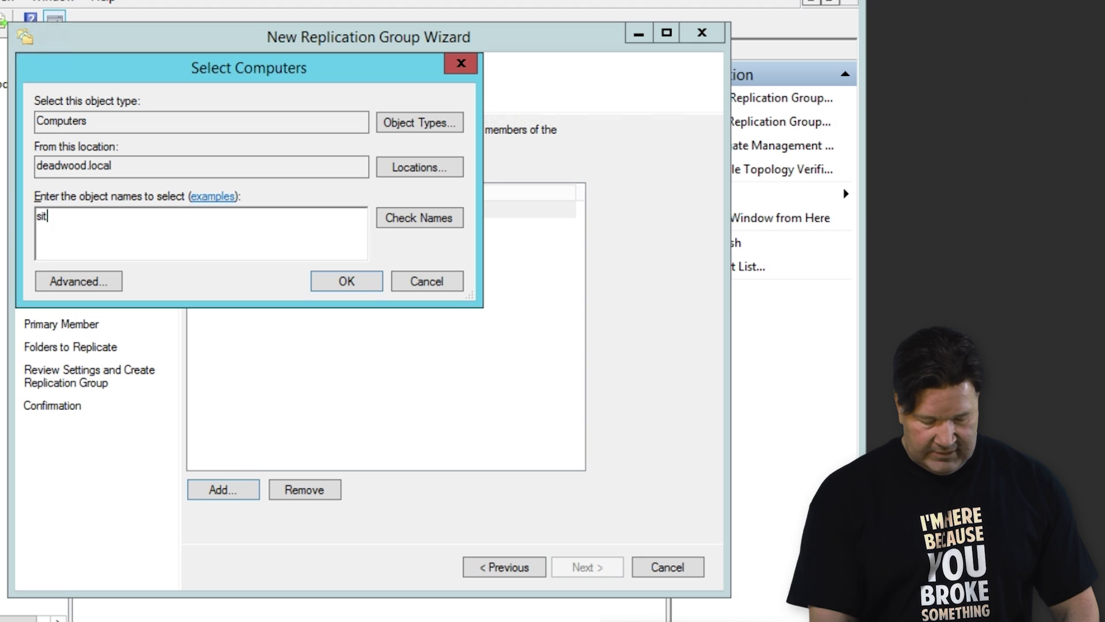
text(e2)
key(Return)
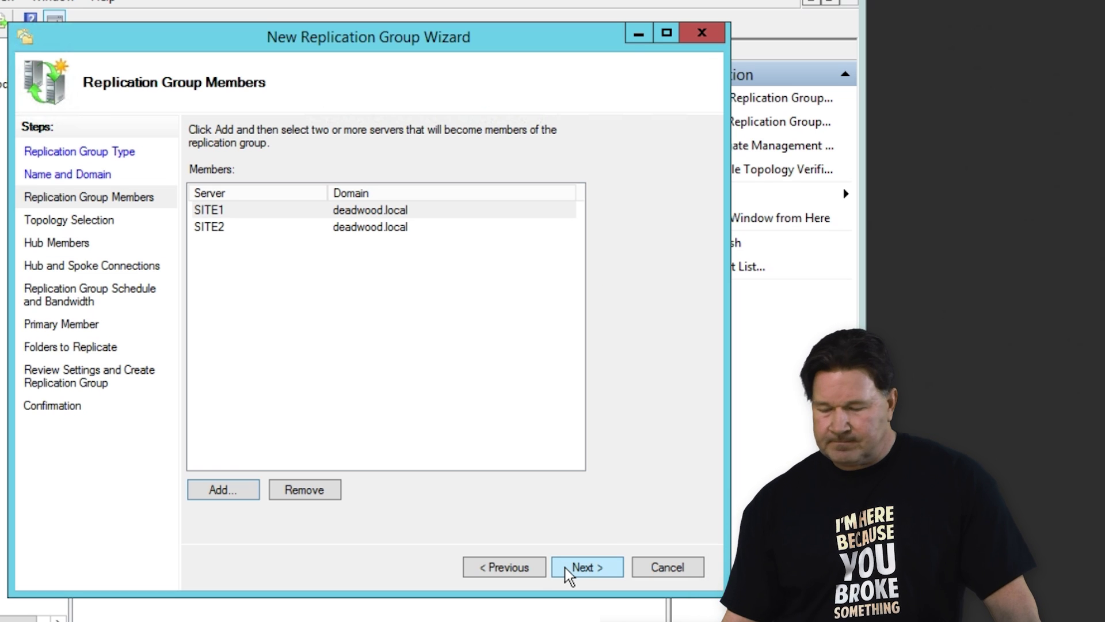
click(599, 574)
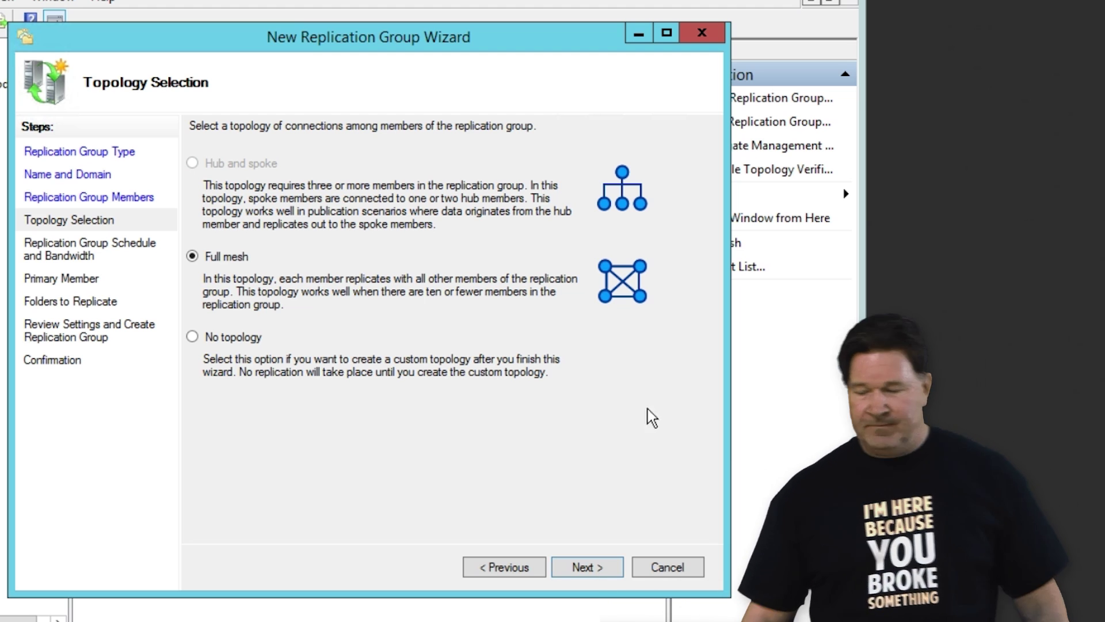
- Keep full mesh topology and full-bandwidth continuous replication, and set SITE1 as primary member
click(584, 567)
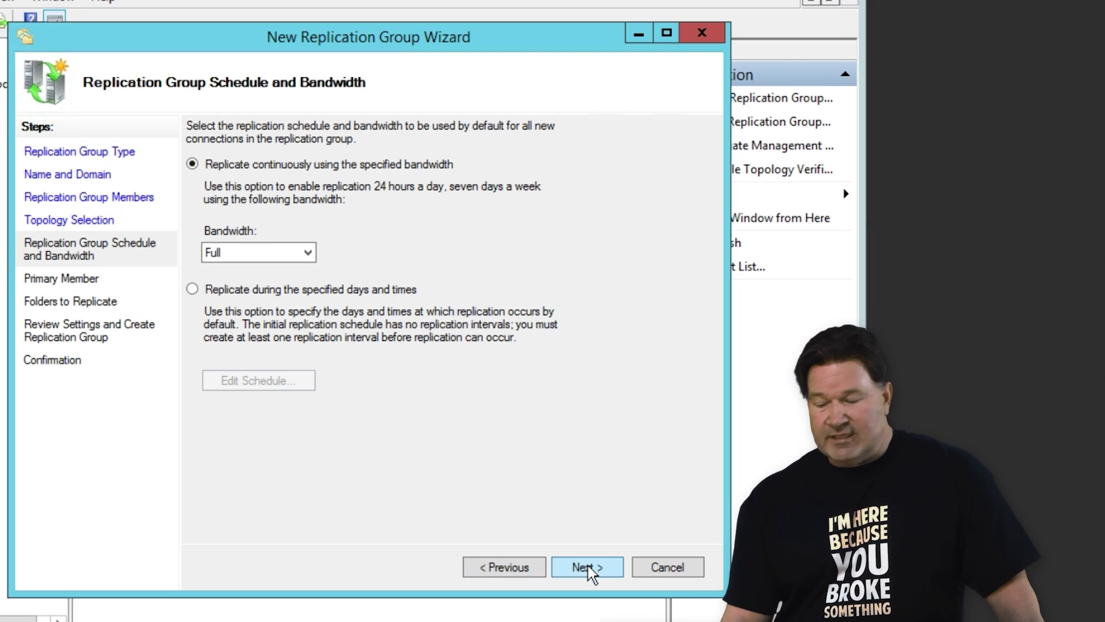
click(587, 570)
click(485, 212)
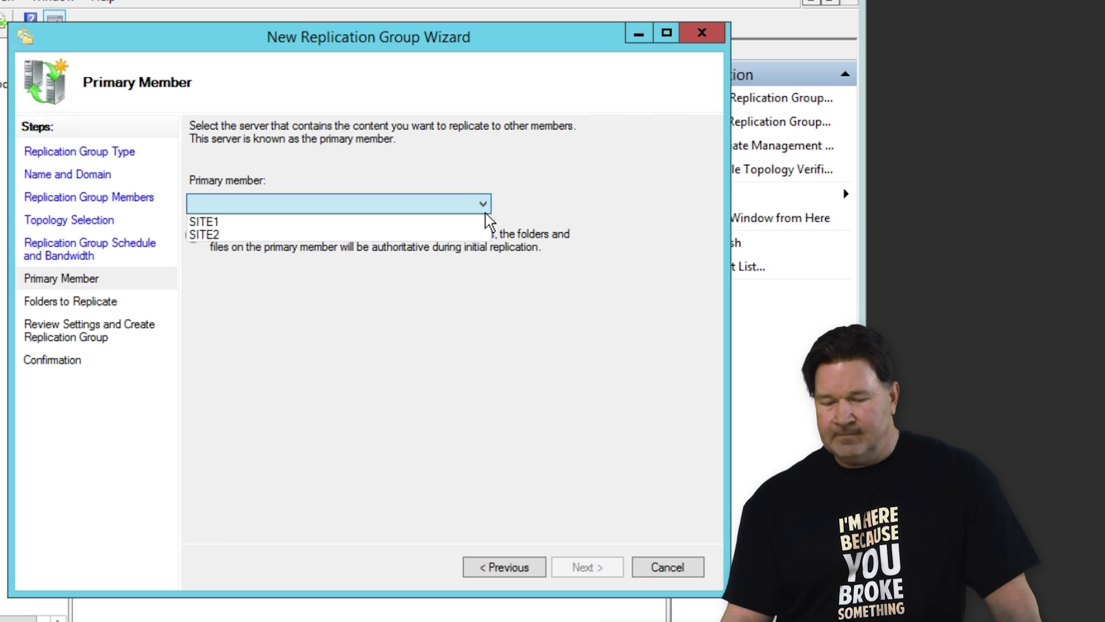
click(213, 222)
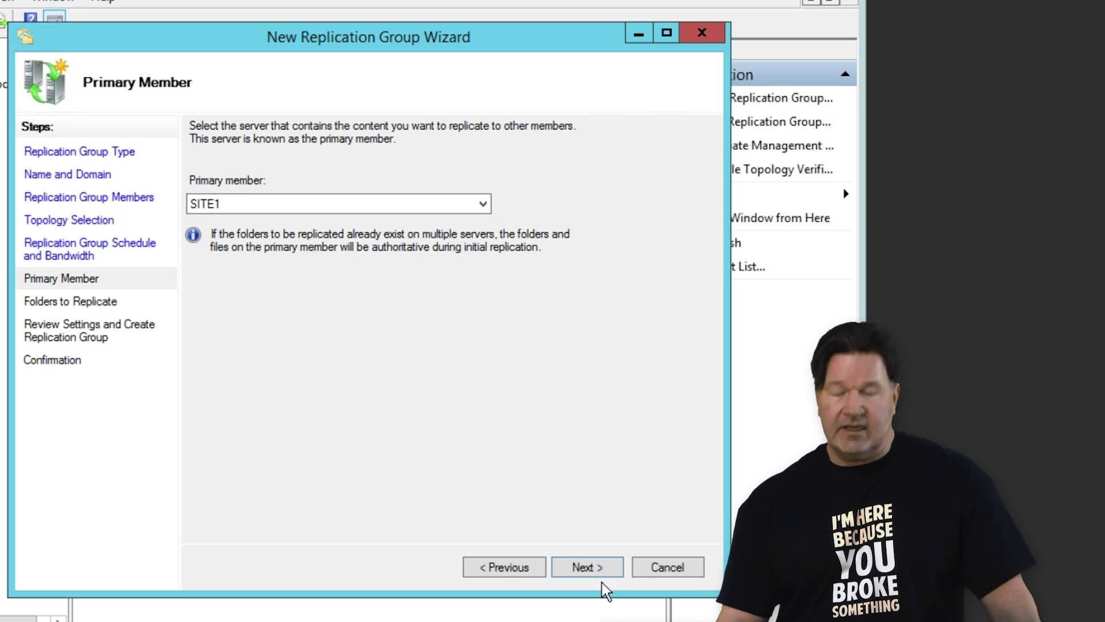
click(599, 564)
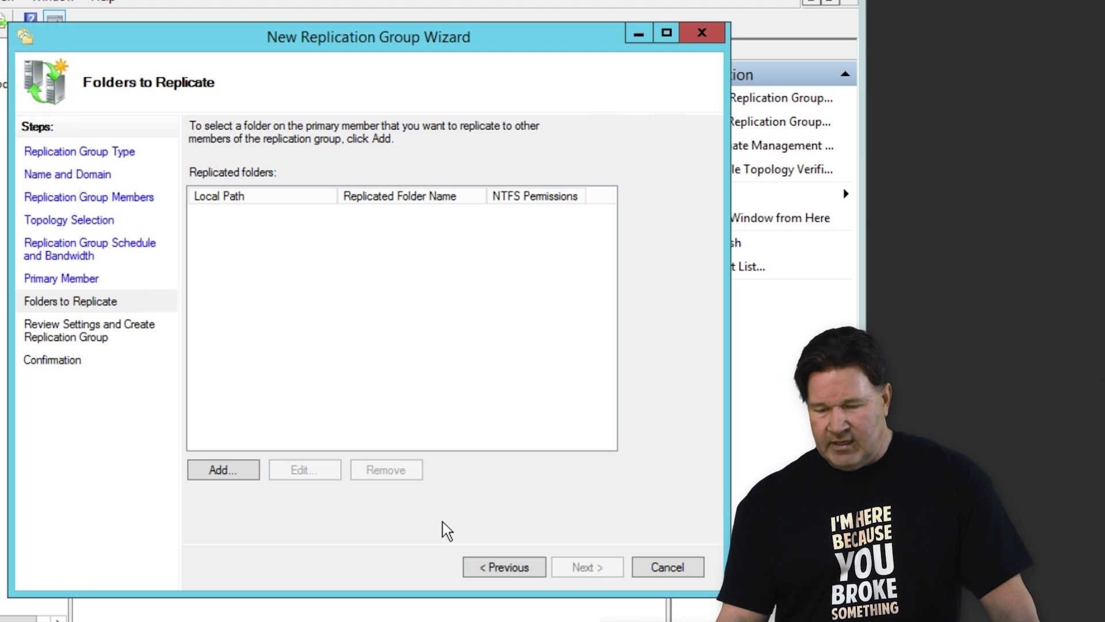
- Add SITE1's folder REPO at path c:\REPO as the folder to replicate
click(211, 471)
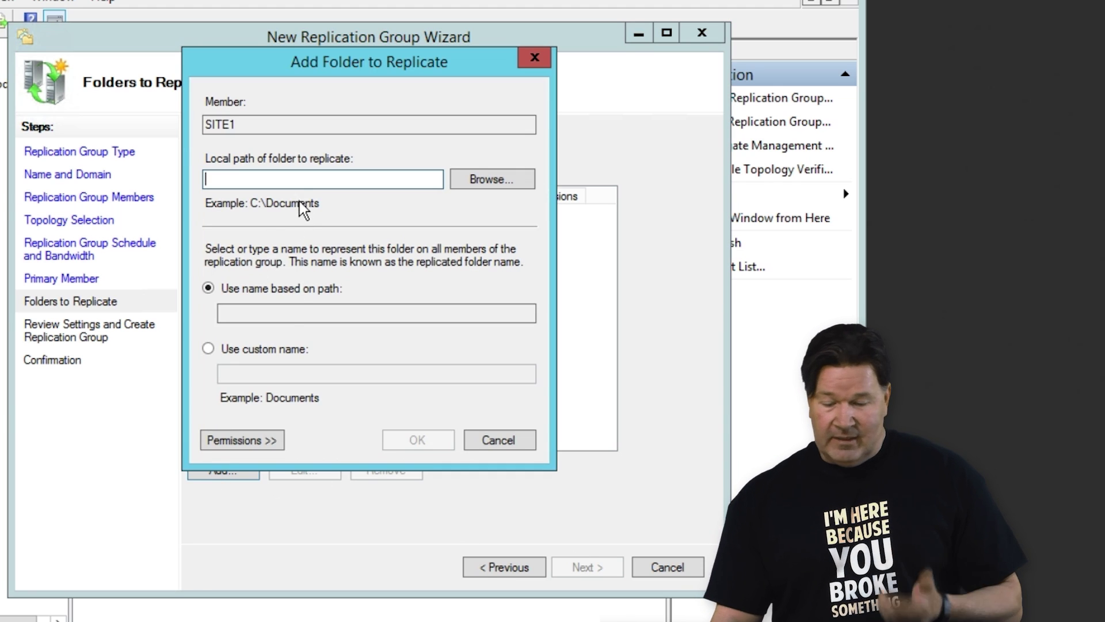
click(475, 180)
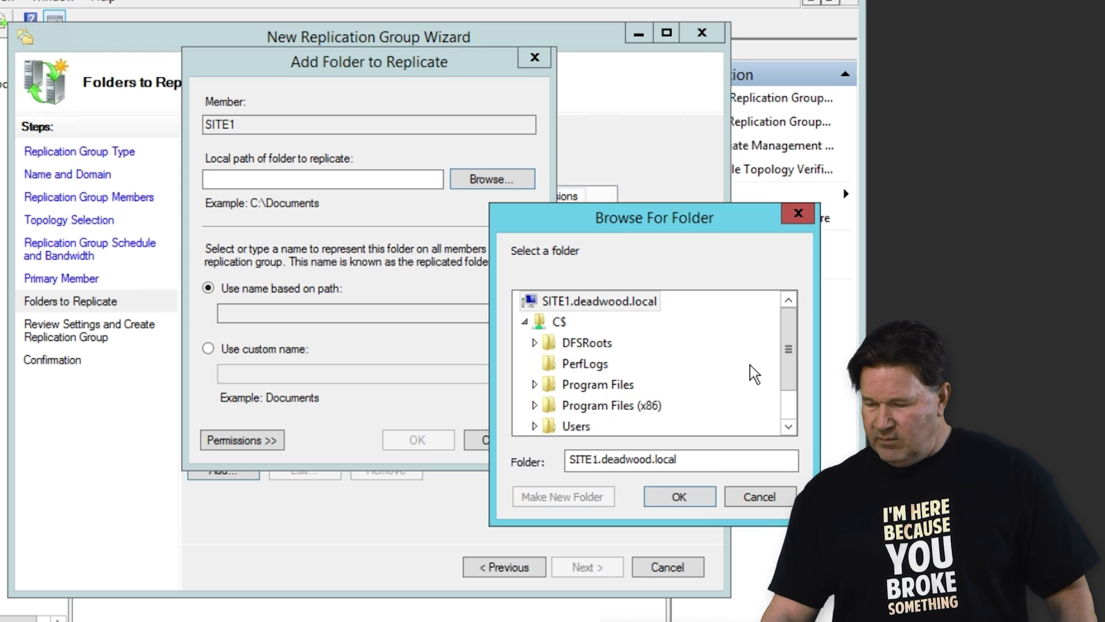
scroll(790, 363, down, 1)
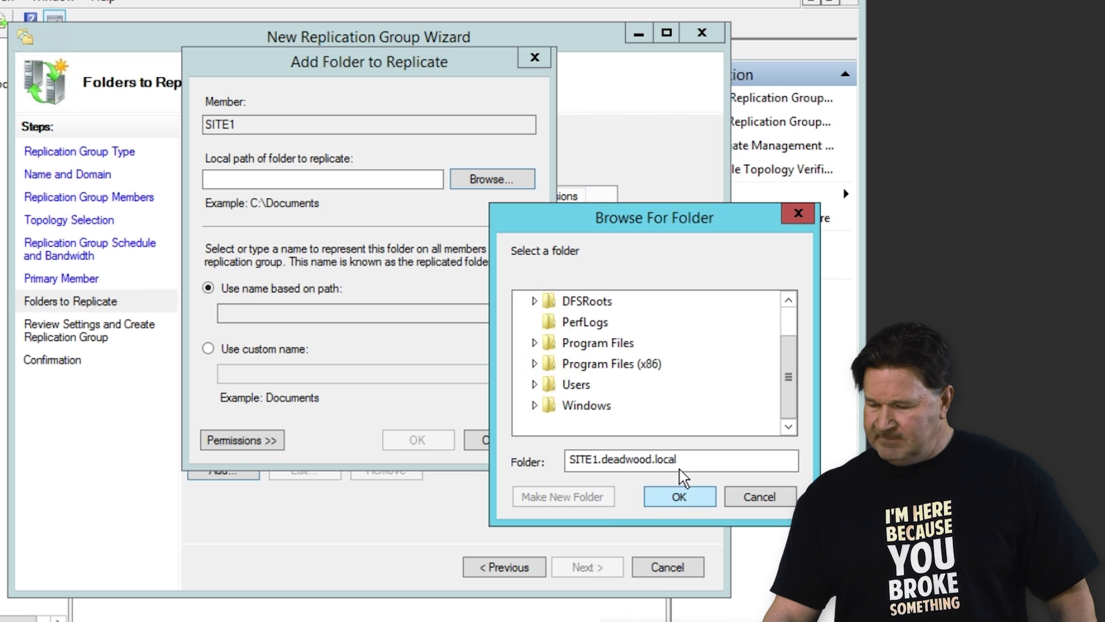
drag(680, 469, 390, 462)
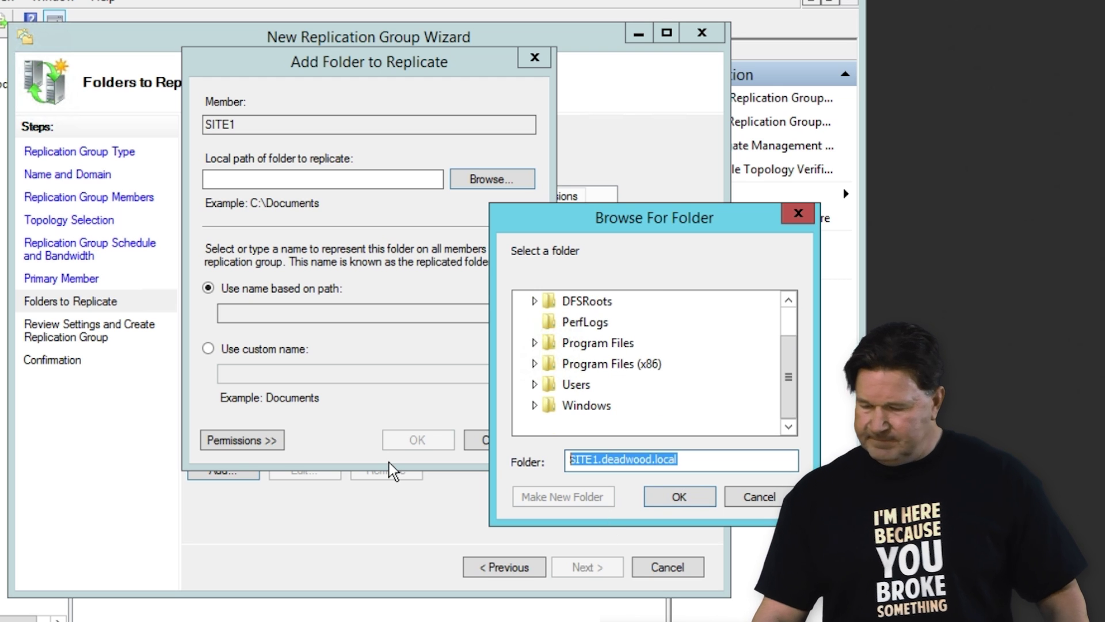
text(REPOP)
key(BackSpace)
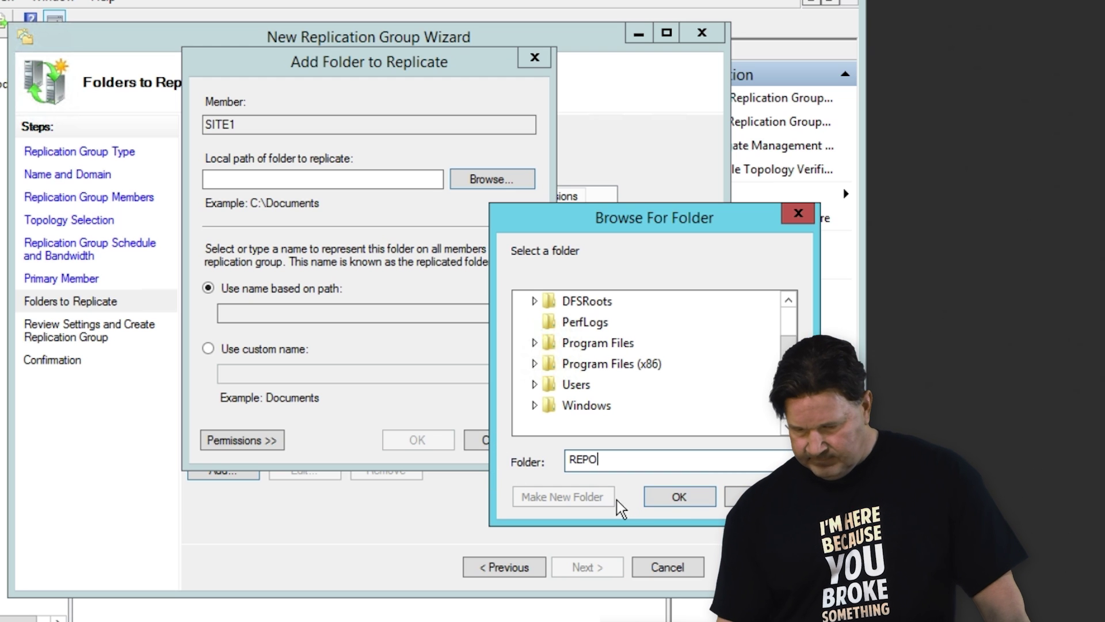
click(685, 496)
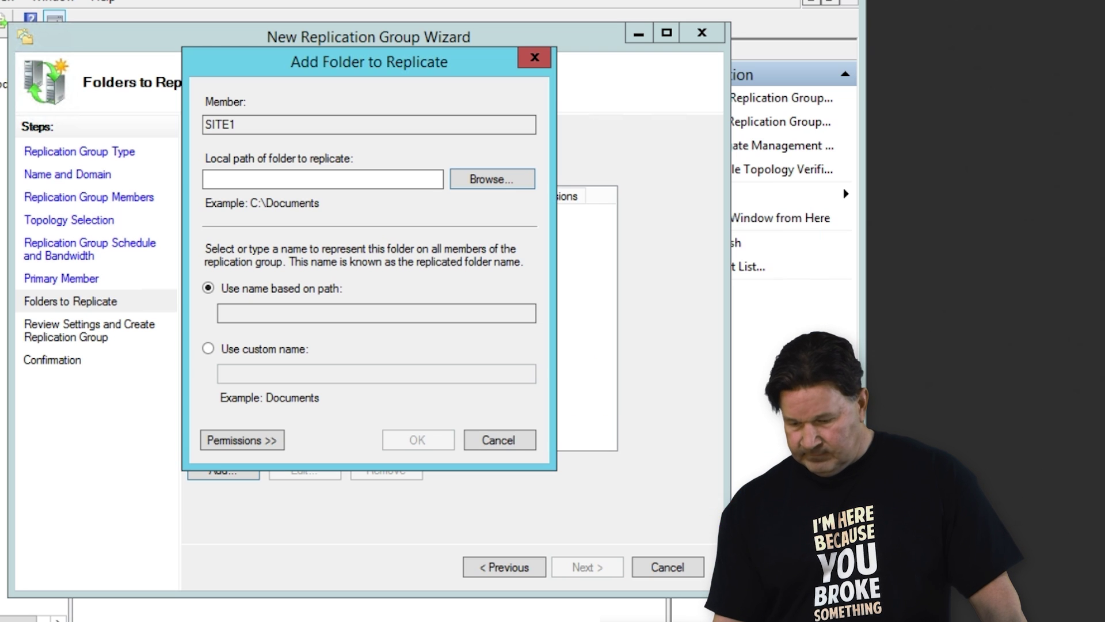
click(249, 179)
text(c)
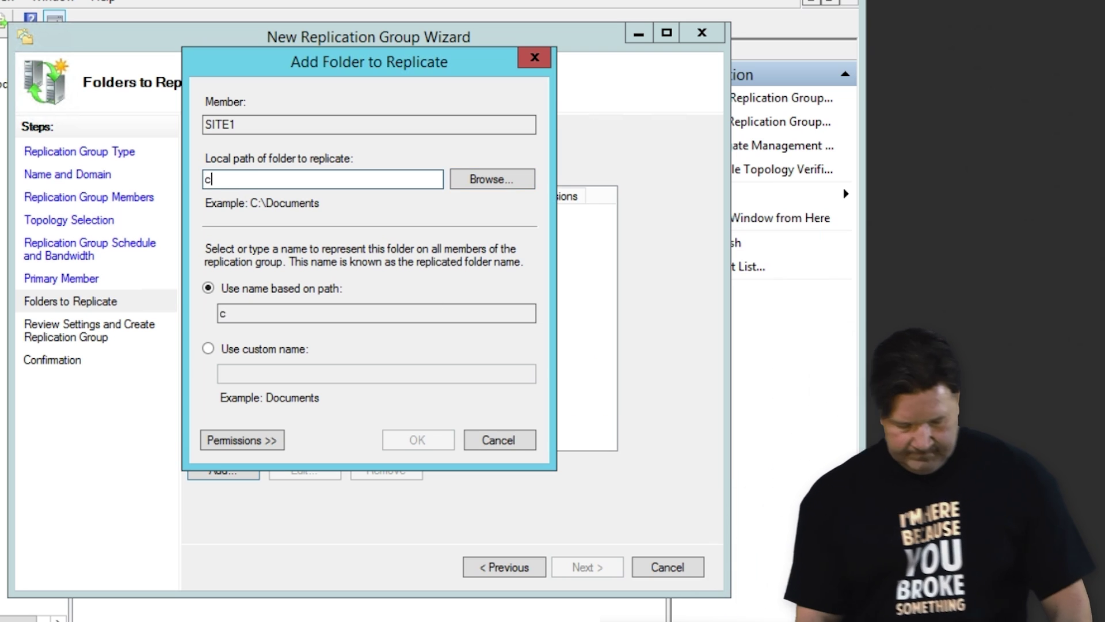
text(:\REPO)
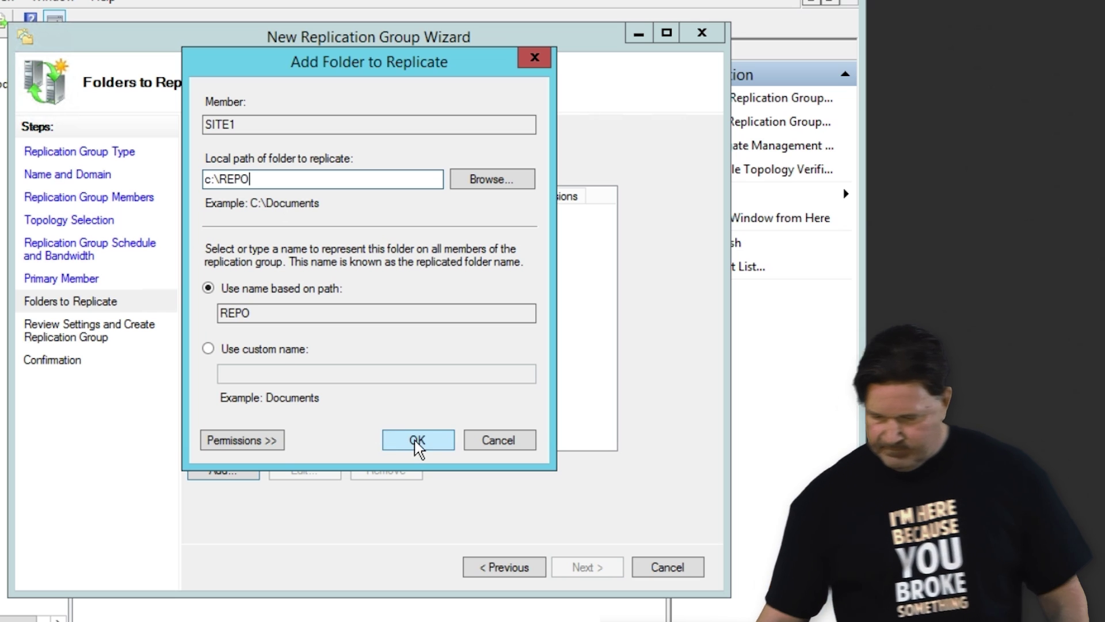
- Choose custom NTFS permissions for the REPO folder and open its permission settings
click(217, 441)
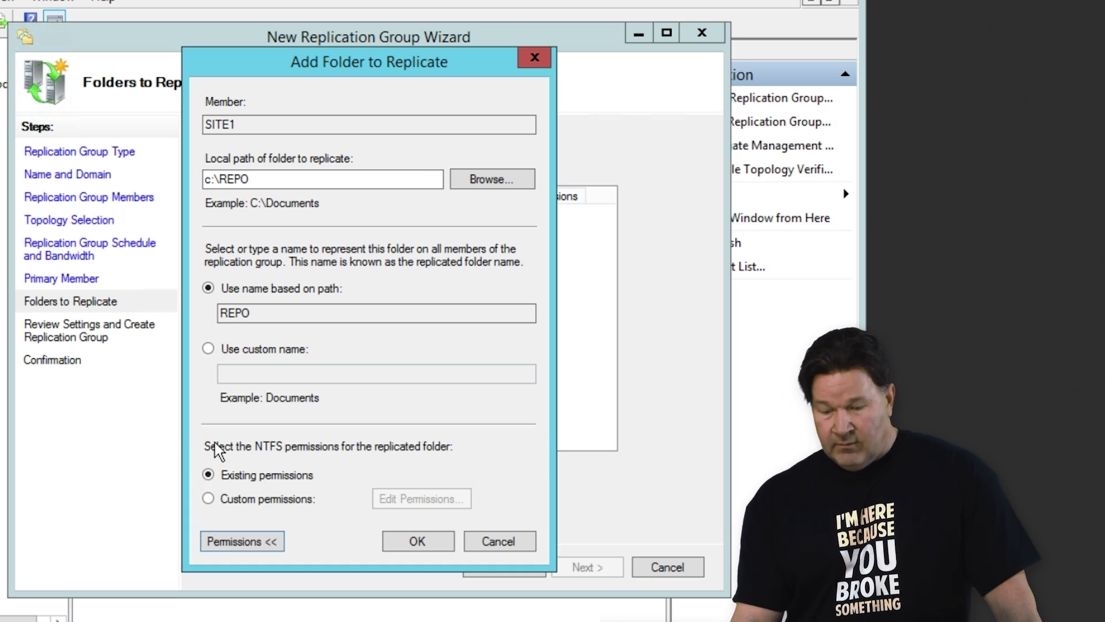
click(208, 498)
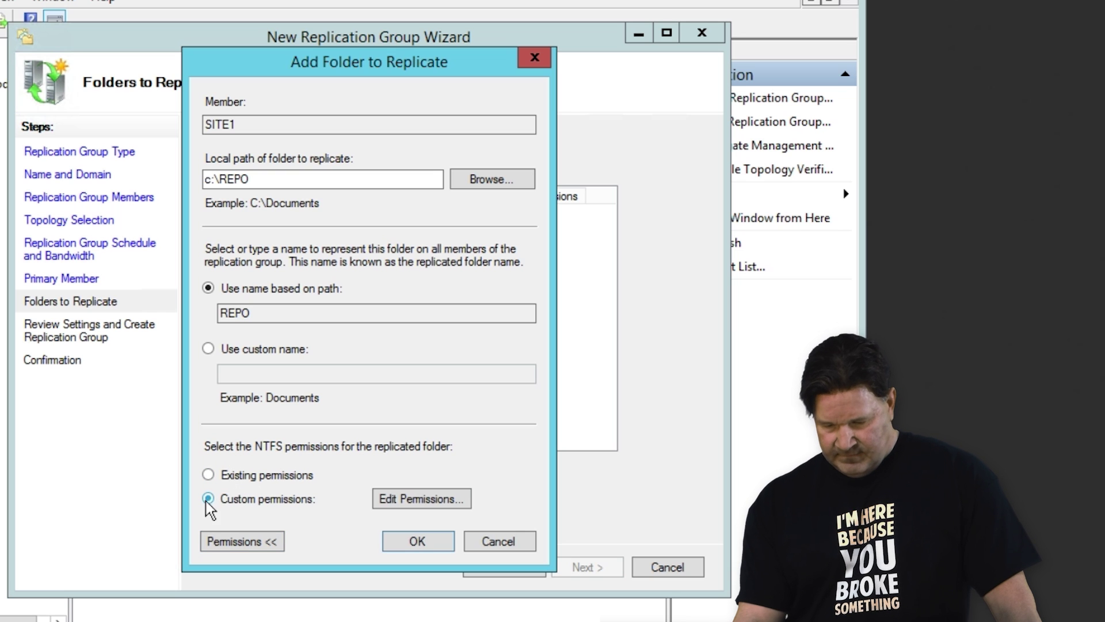
click(444, 499)
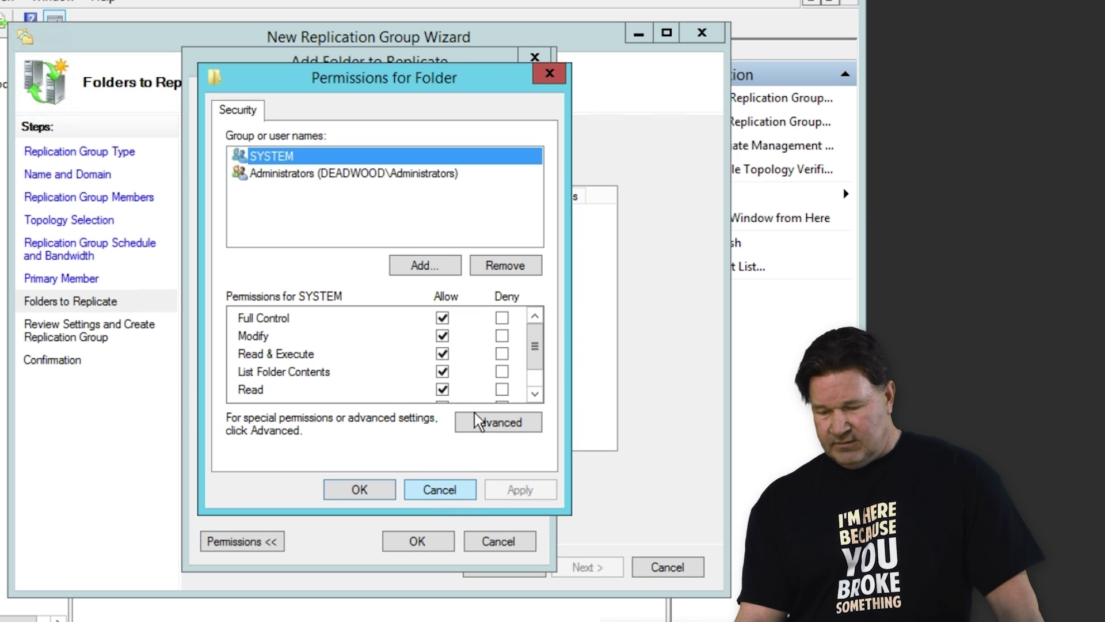
- Add the Domain Admins group to the REPO folder's permissions, correcting the misspelled group name
click(298, 178)
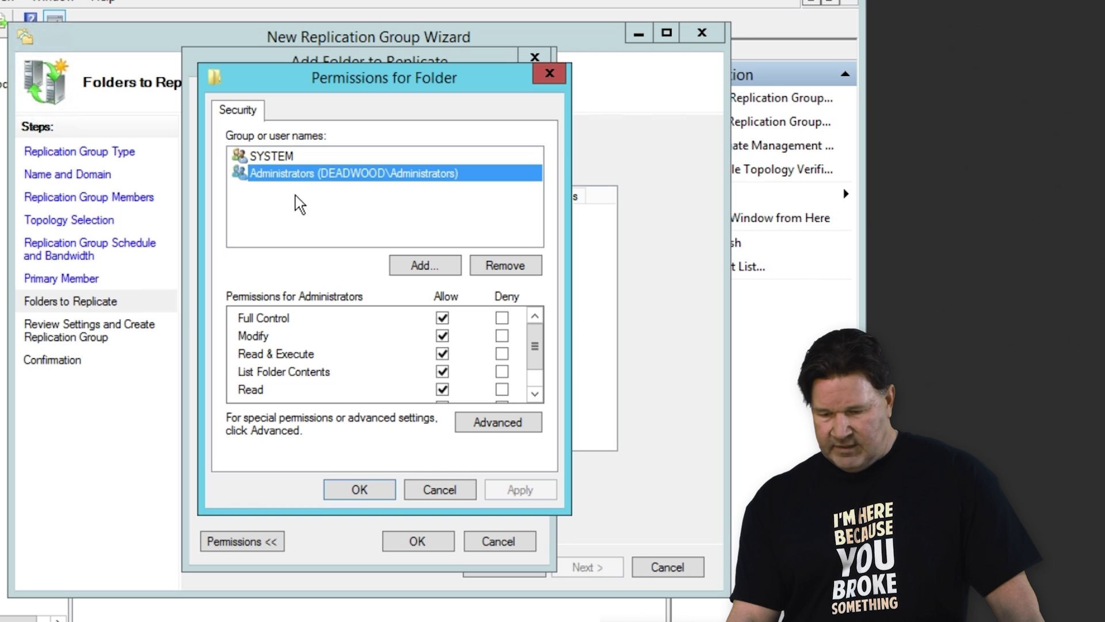
click(424, 266)
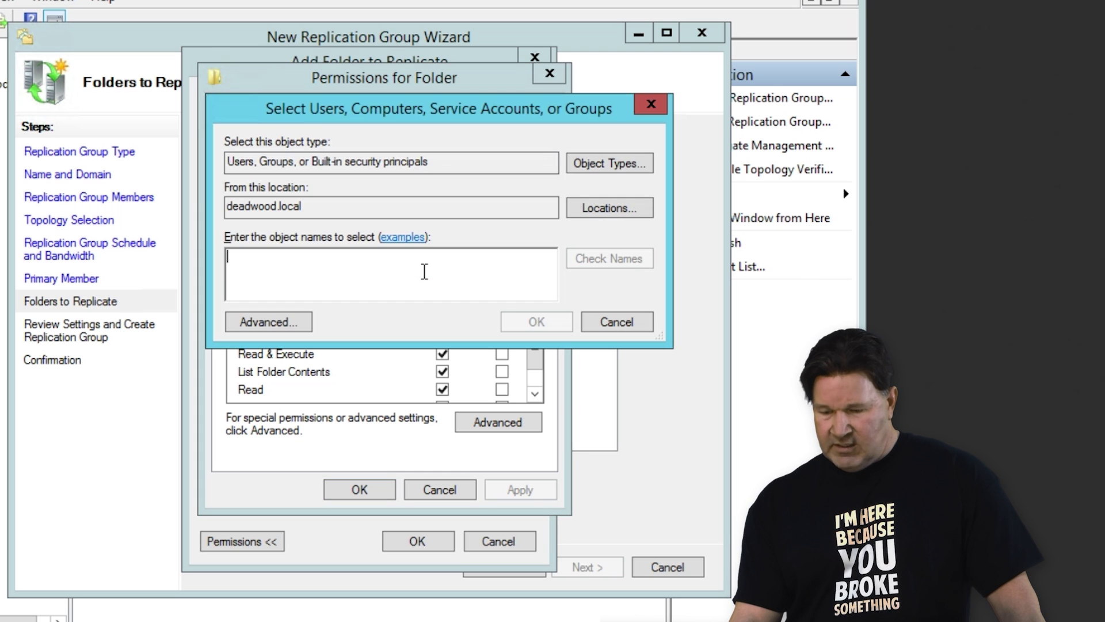
text(domia)
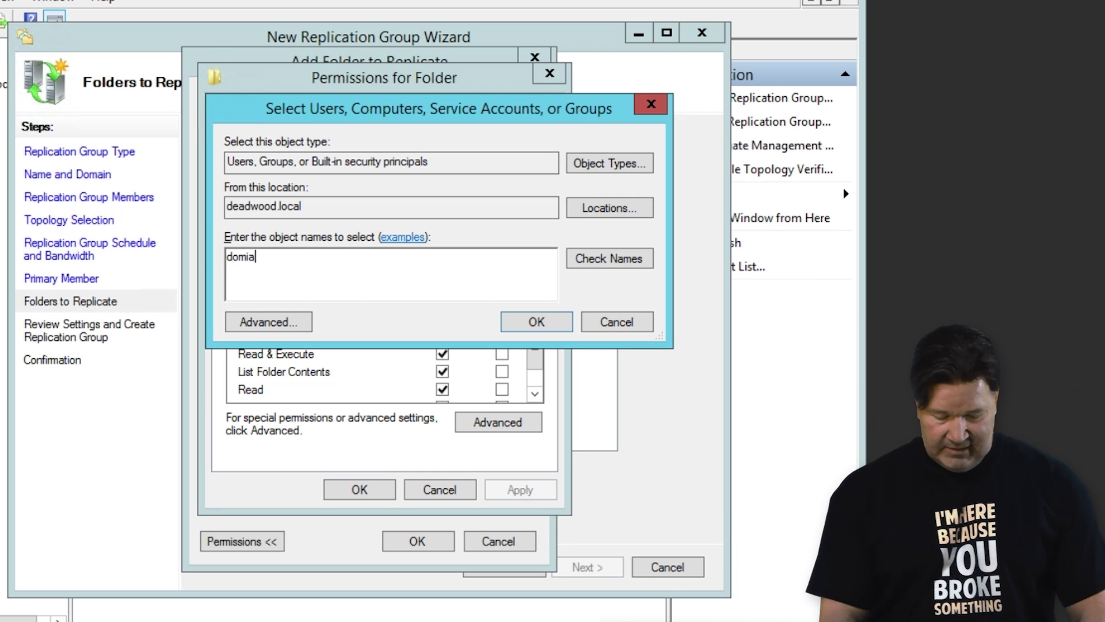
text(n admin)
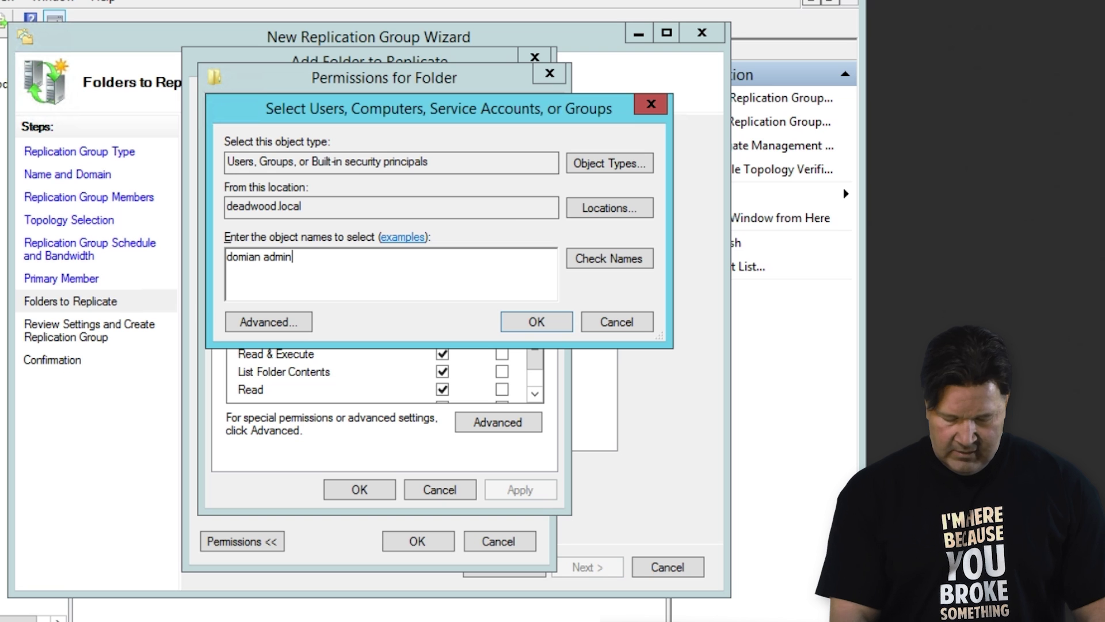
click(535, 325)
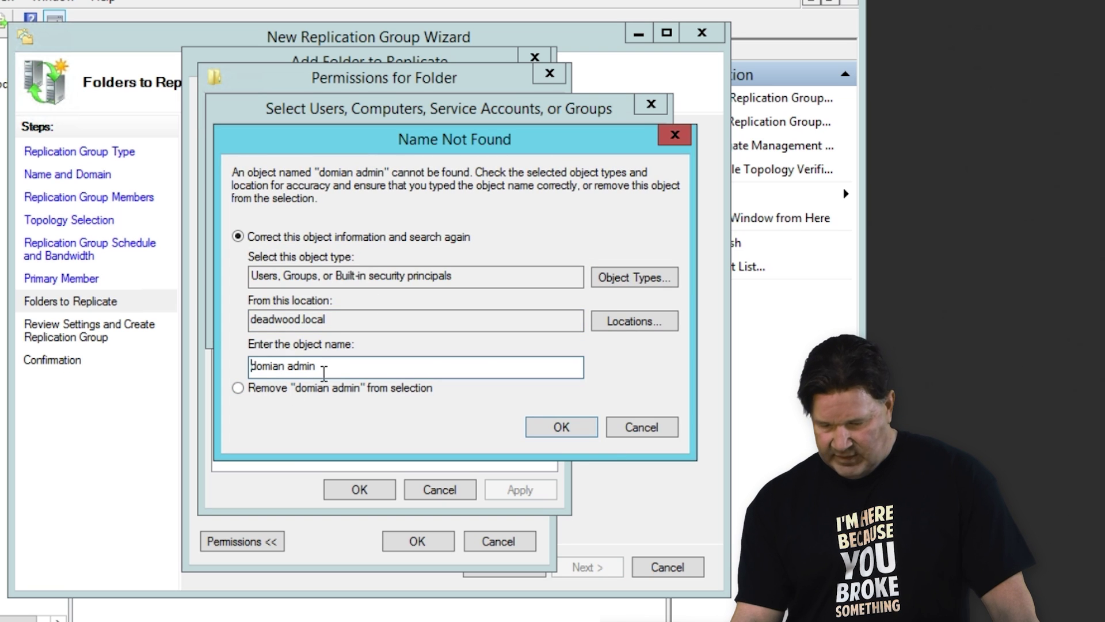
text(s)
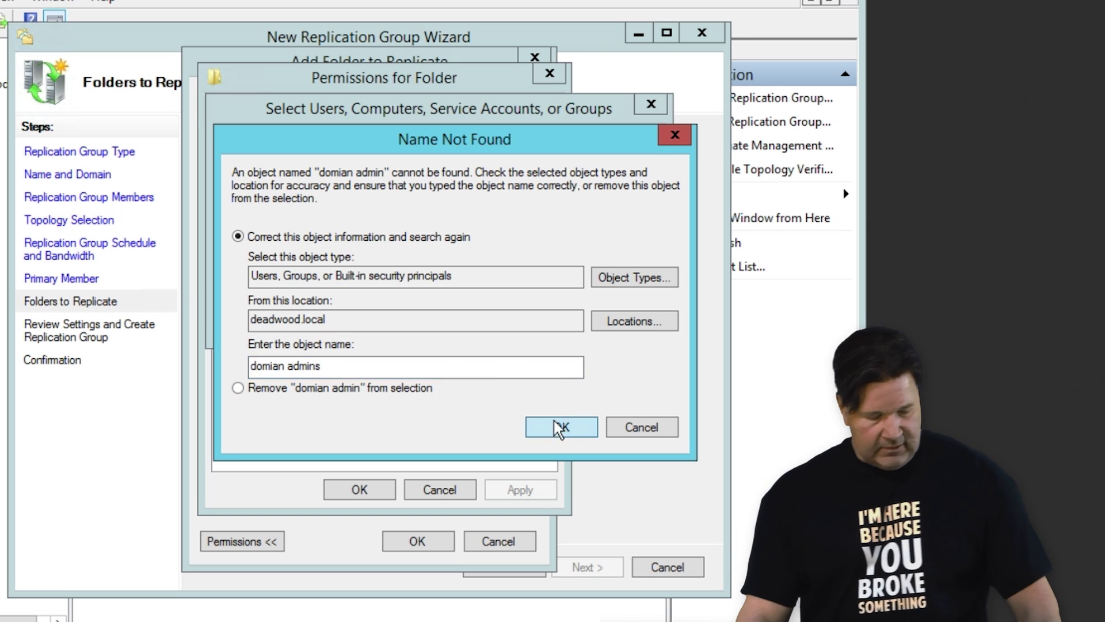
click(554, 423)
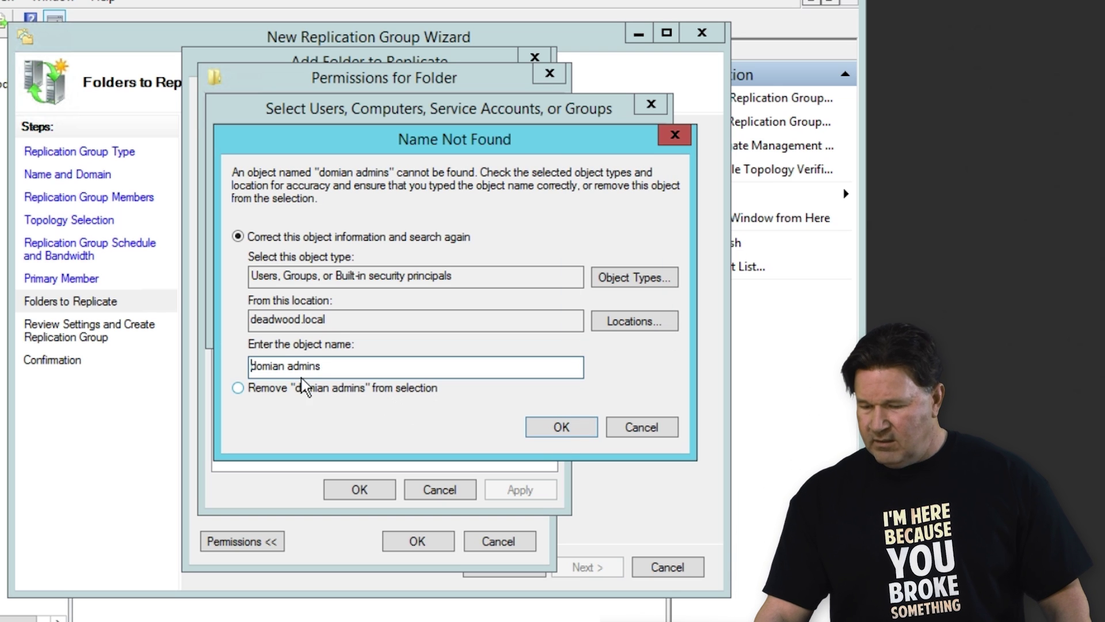
key(Right)
key(Right)
key(Right)
key(Right)
key(Right)
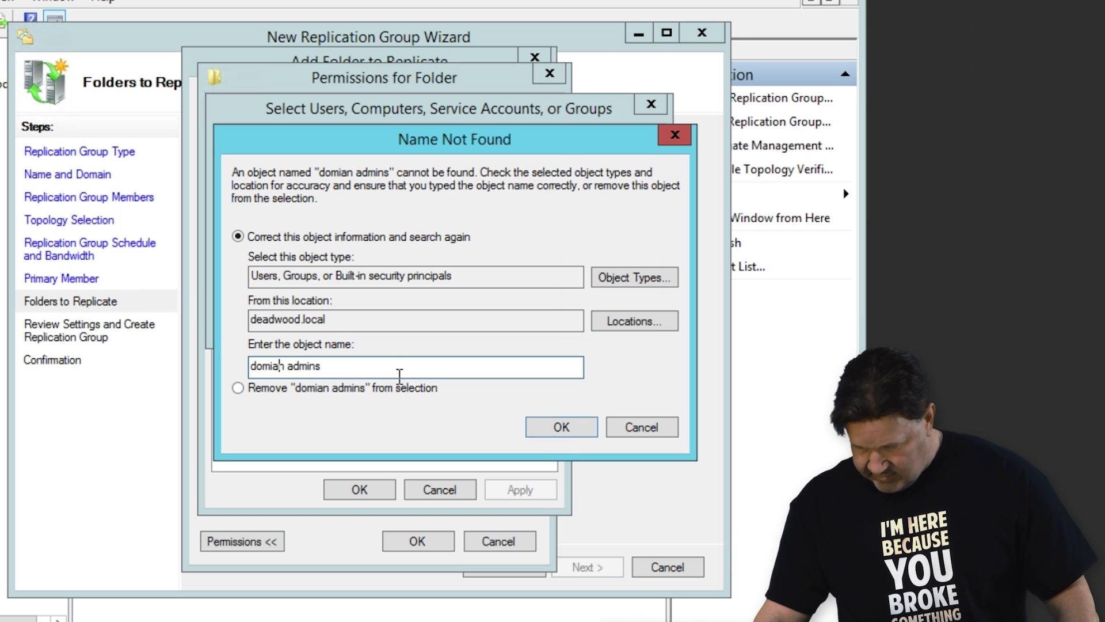
key(BackSpace)
text(i)
key(Right)
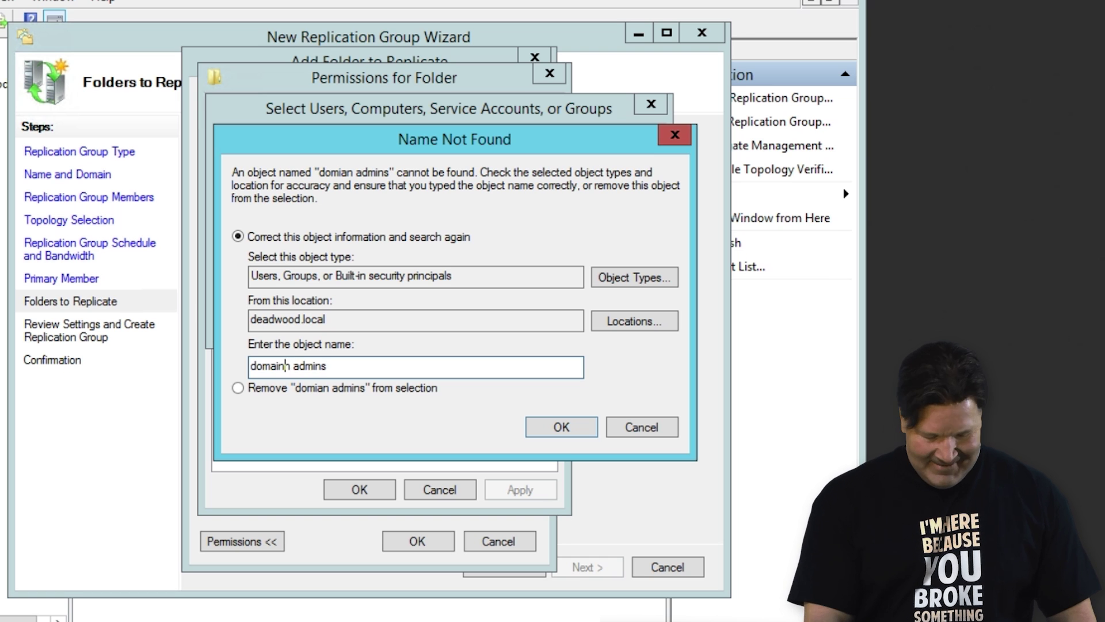
click(549, 429)
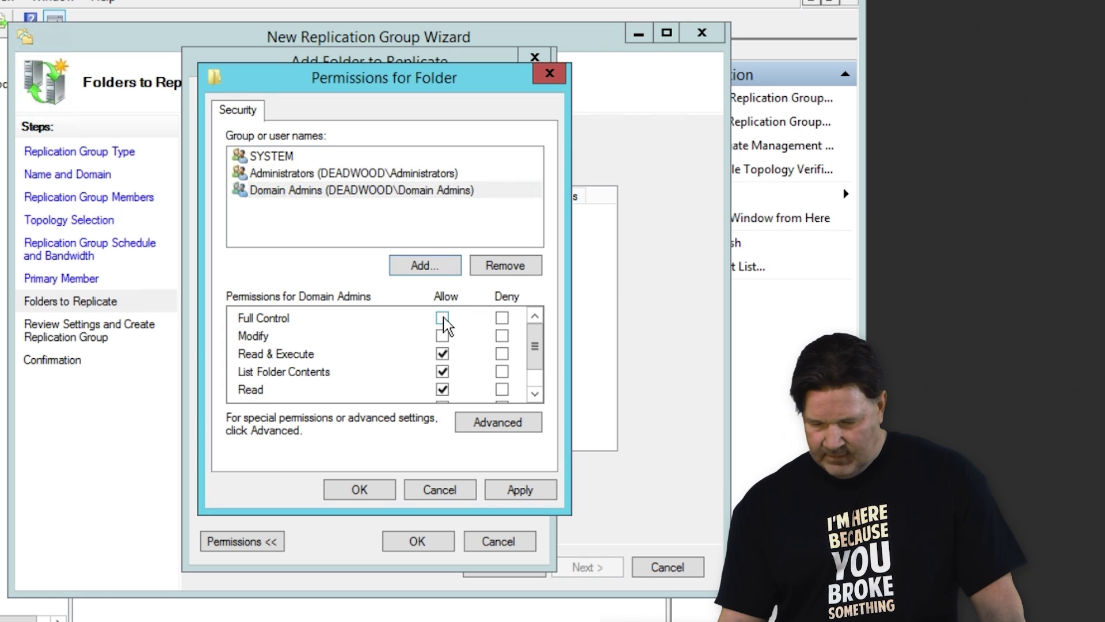
- Save the permissions, list c:\REPO as the replicated folder, and create it on SITE1
click(517, 492)
click(358, 489)
click(412, 542)
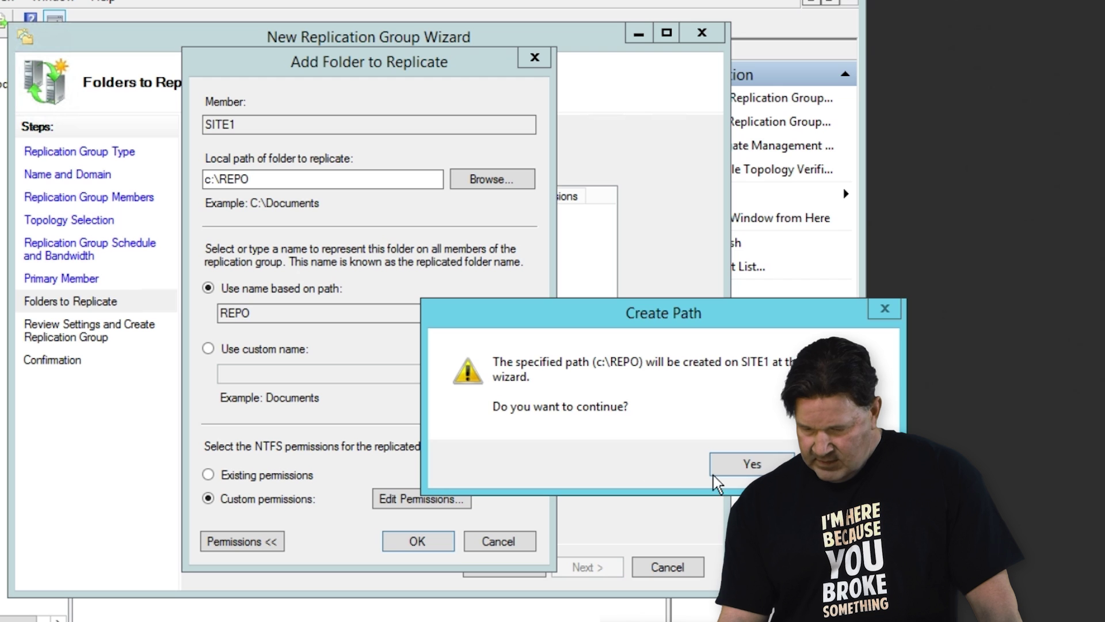
click(745, 464)
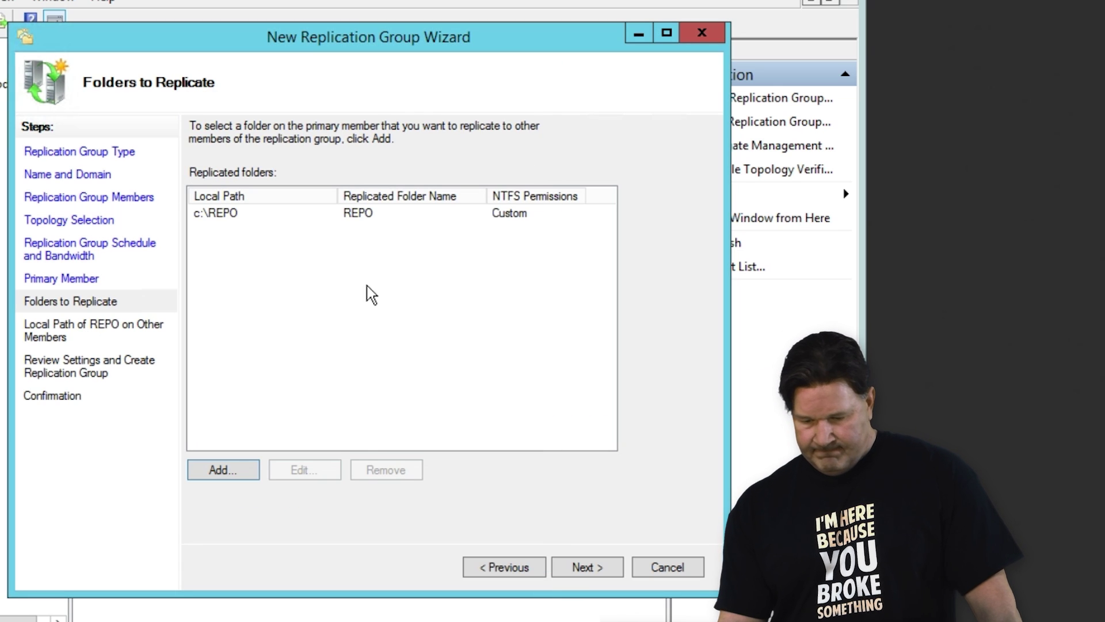
click(590, 562)
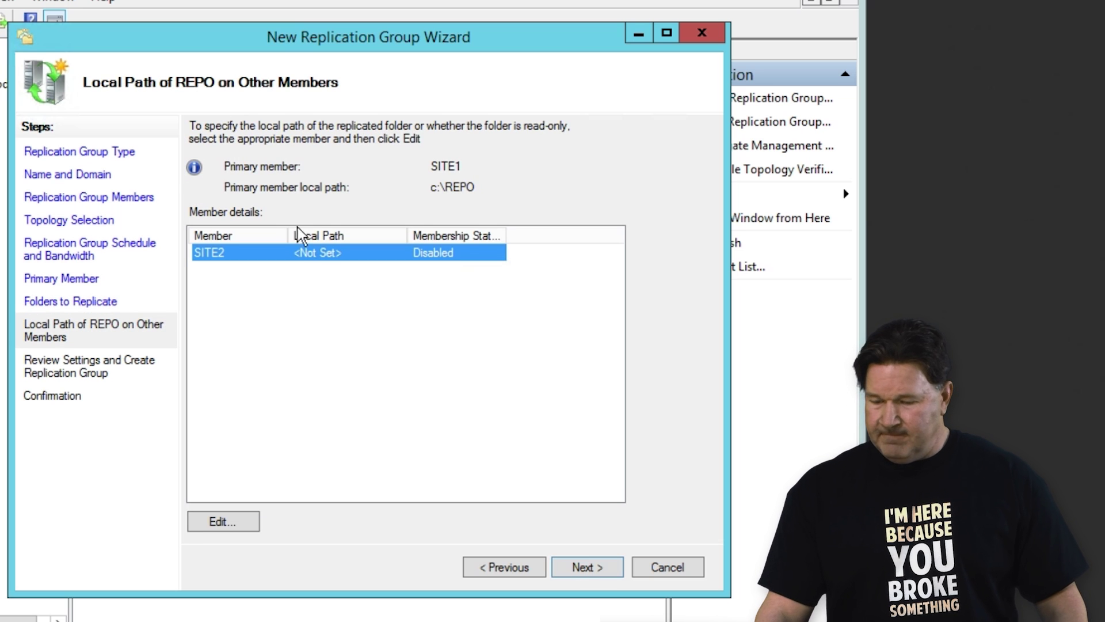
- Enable REPO on SITE2 with local path c:\REPO, creating the folder there
double_click(320, 255)
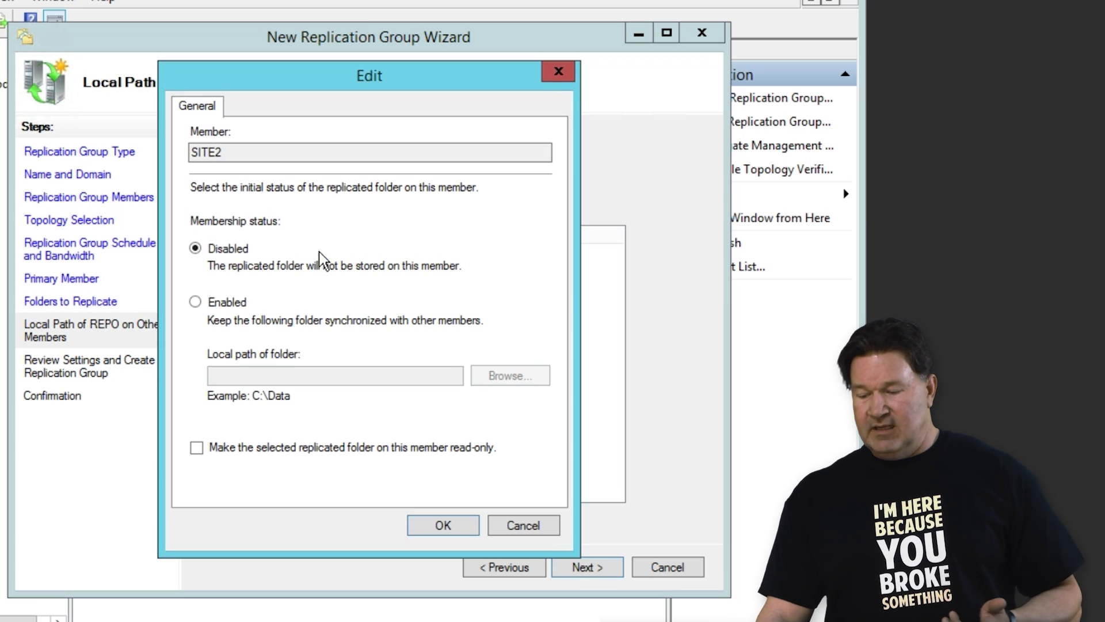
click(196, 301)
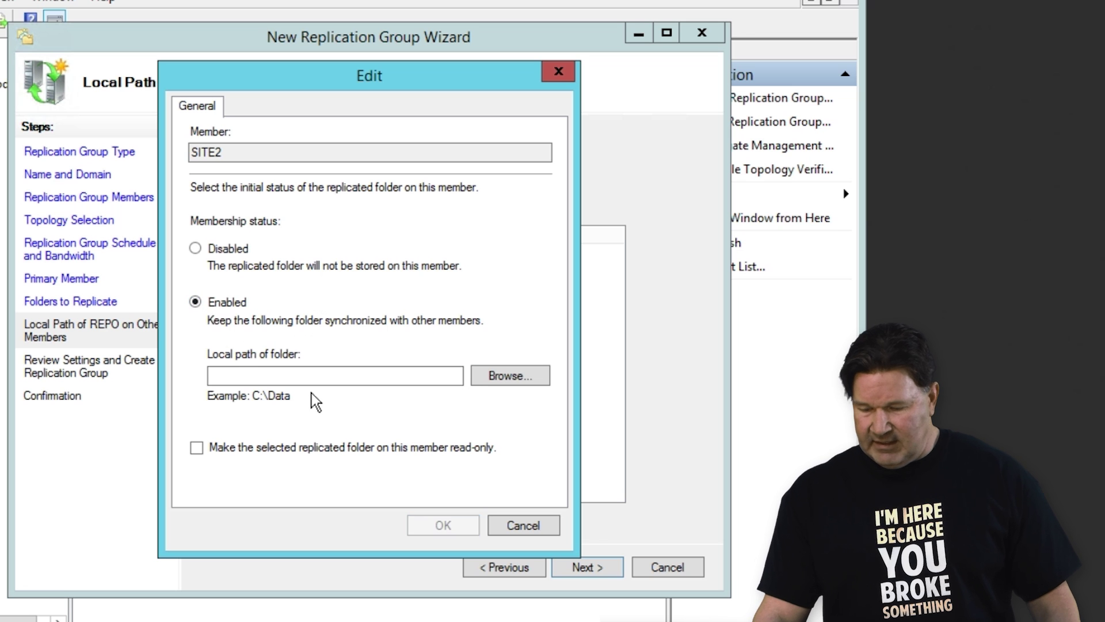
click(290, 377)
text(c:\)
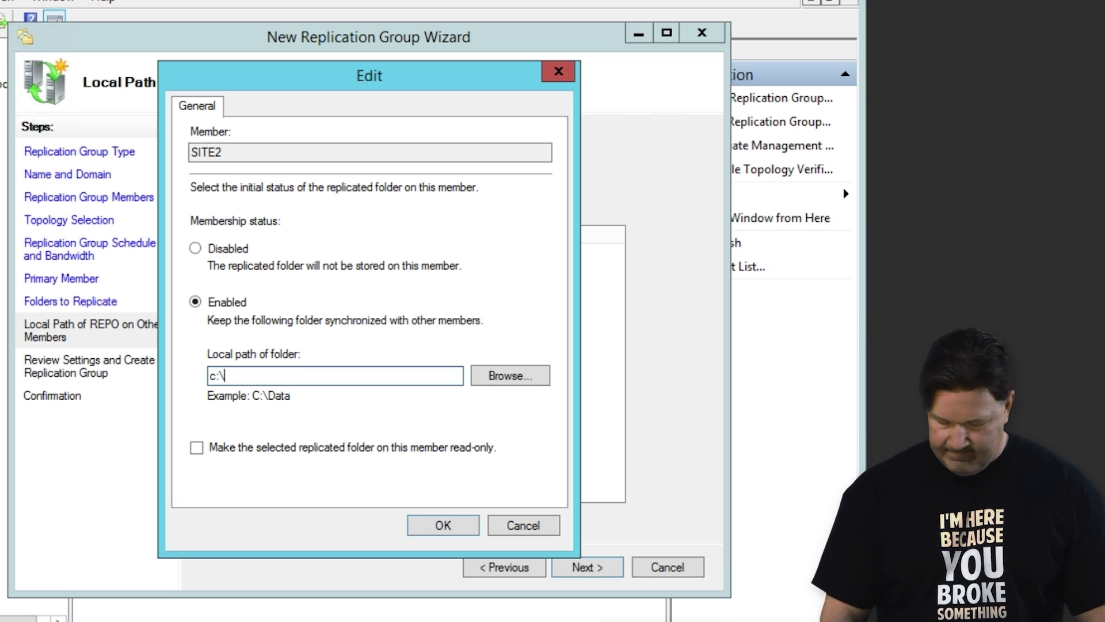
text(REPO)
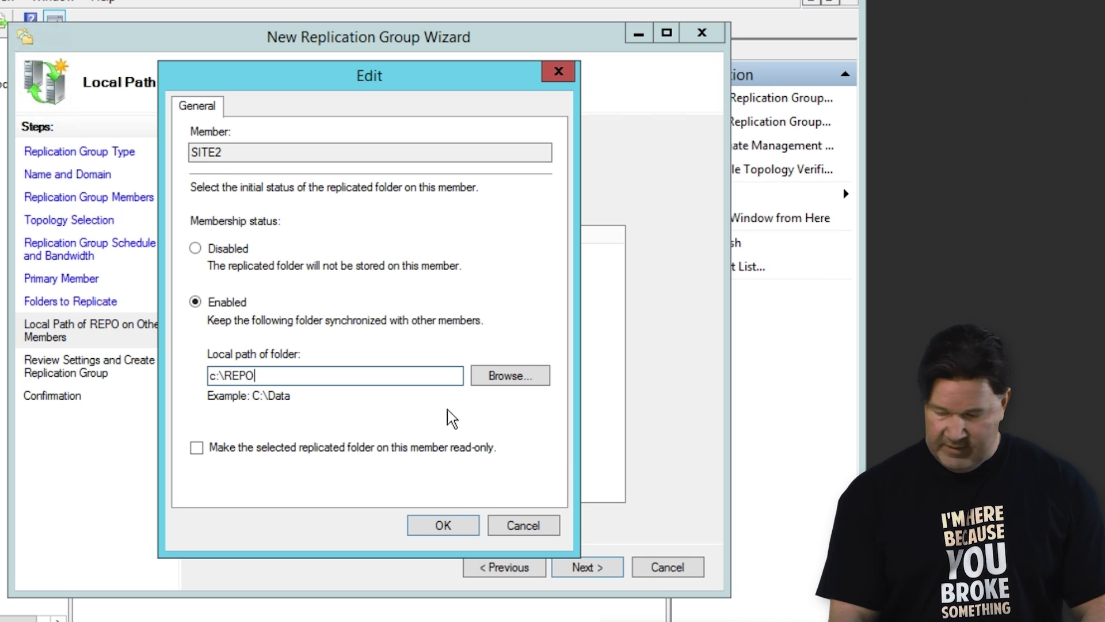
click(471, 528)
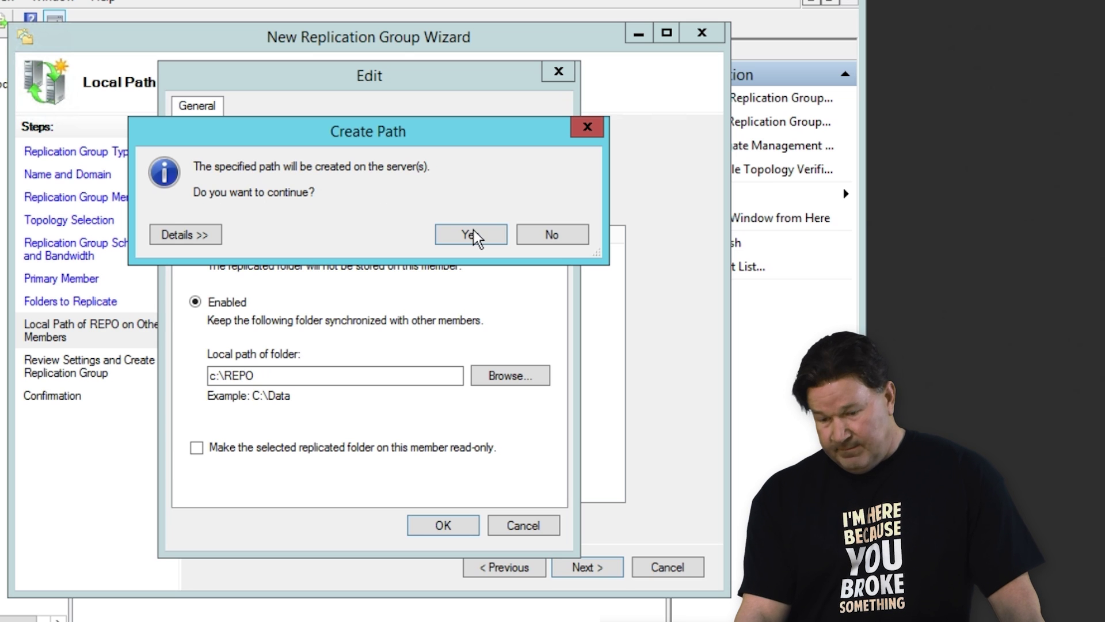
click(455, 235)
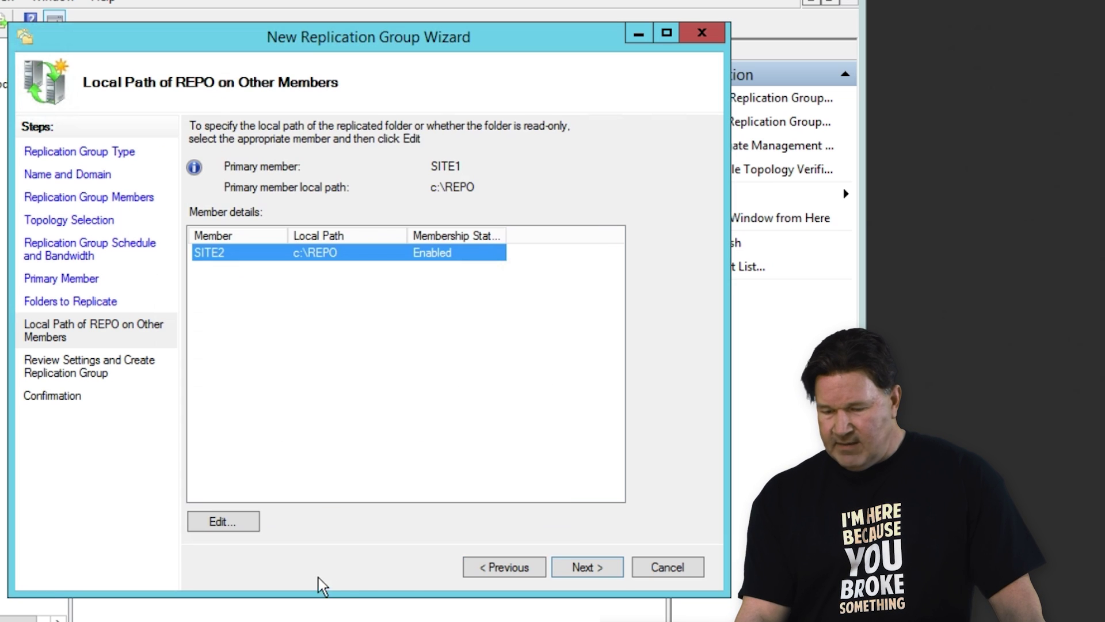
click(590, 567)
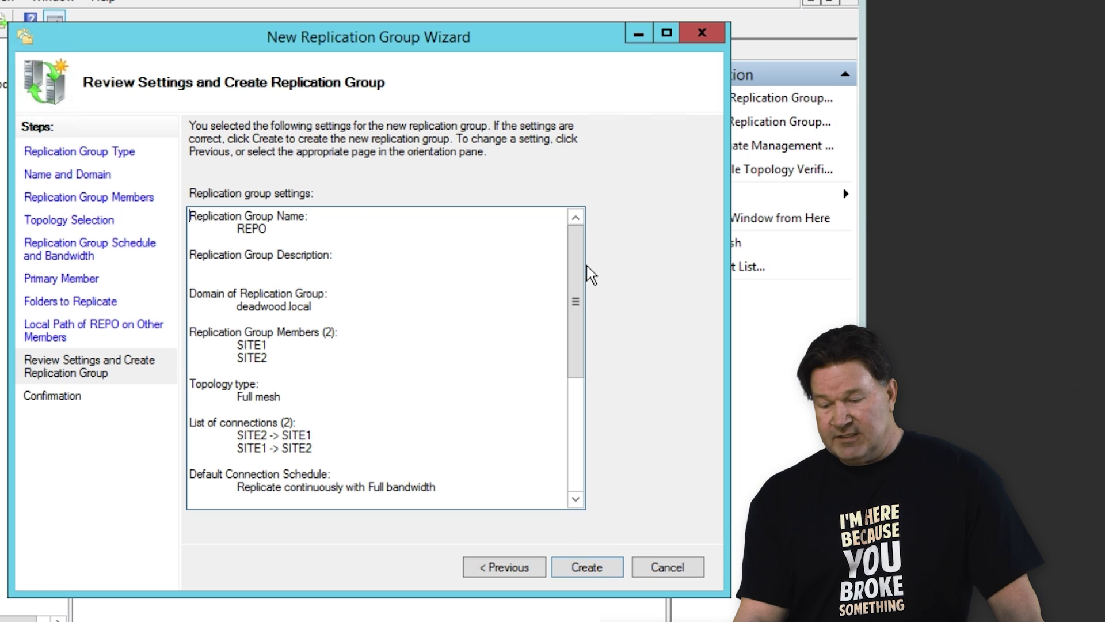
- Review the settings summary, create the REPO group, and acknowledge the replication delay notice
drag(581, 287, 571, 415)
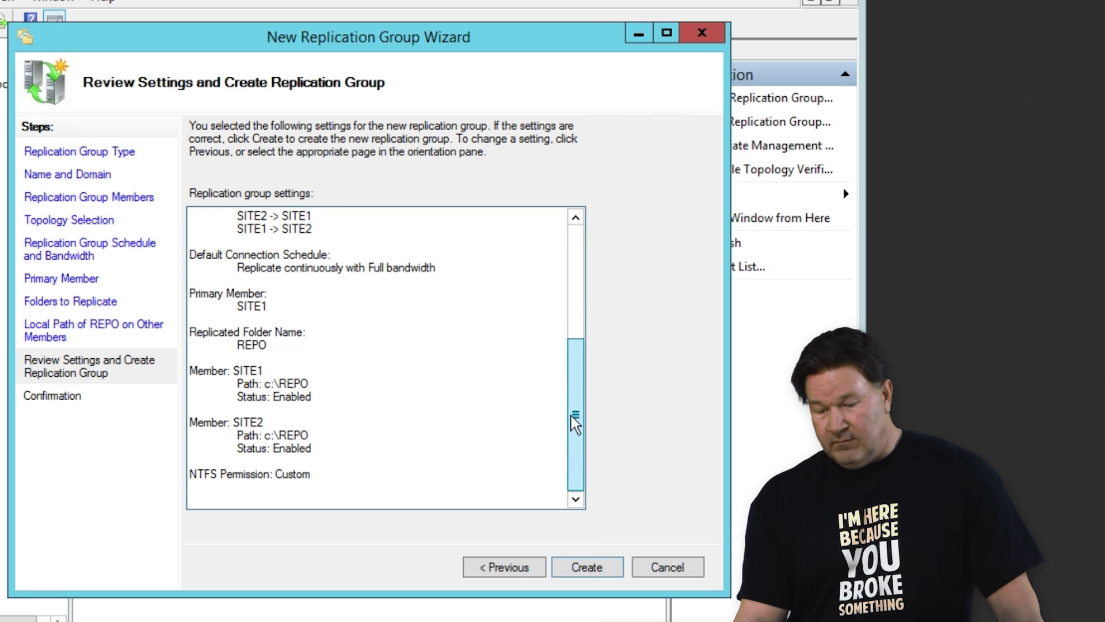
click(588, 567)
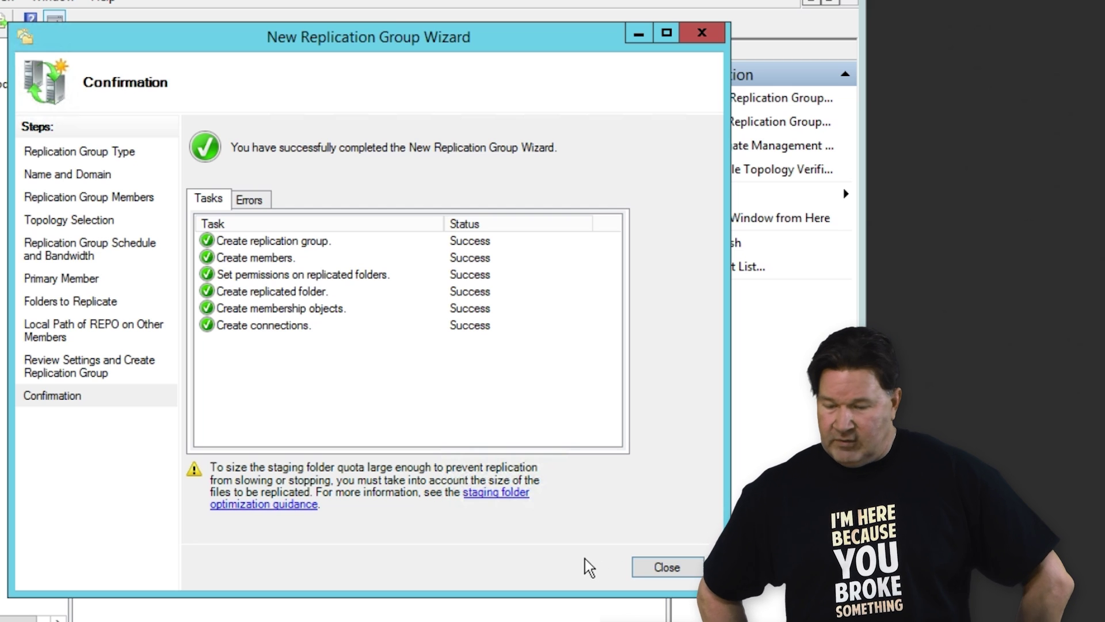
click(668, 567)
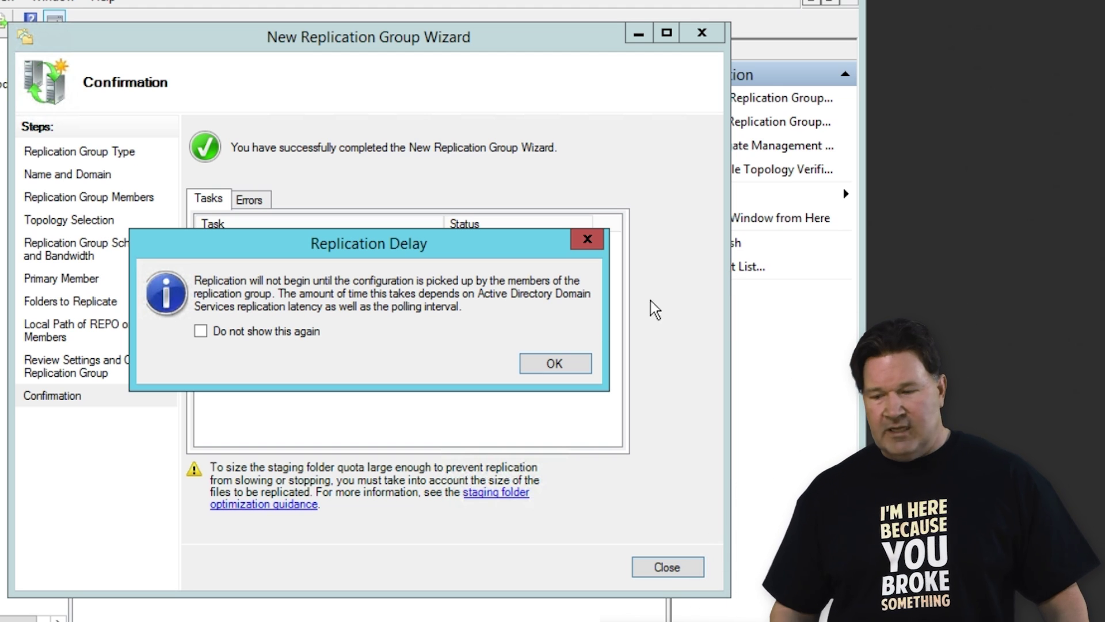
click(554, 364)
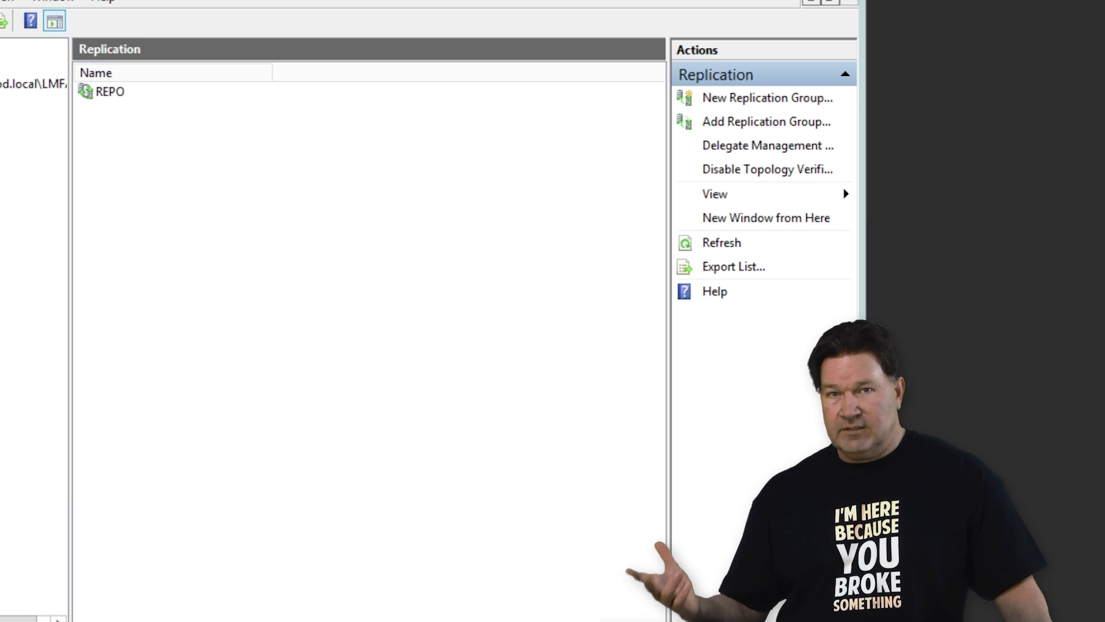
- Check the REPO folder on Local Disk (C:) in File Explorer, then close the window
key(super+e)
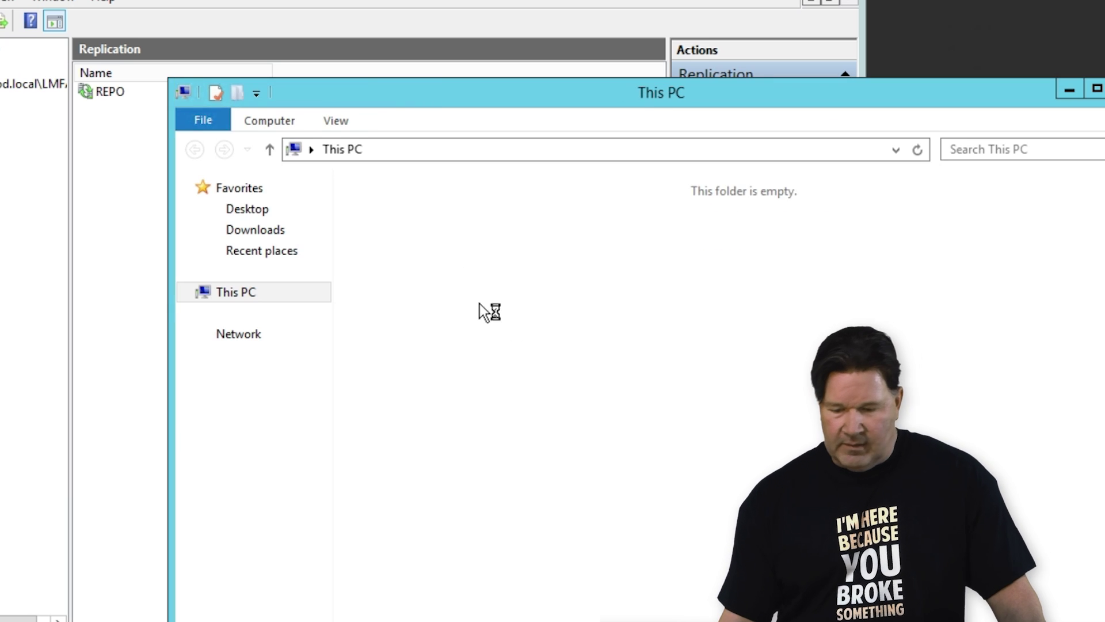
double_click(459, 361)
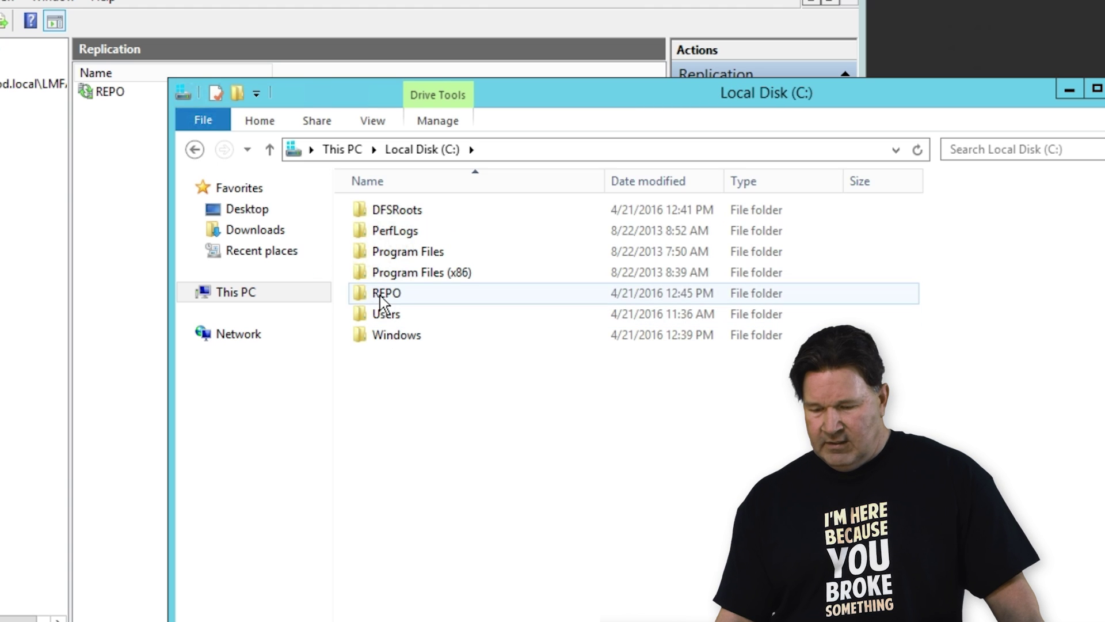
double_click(380, 295)
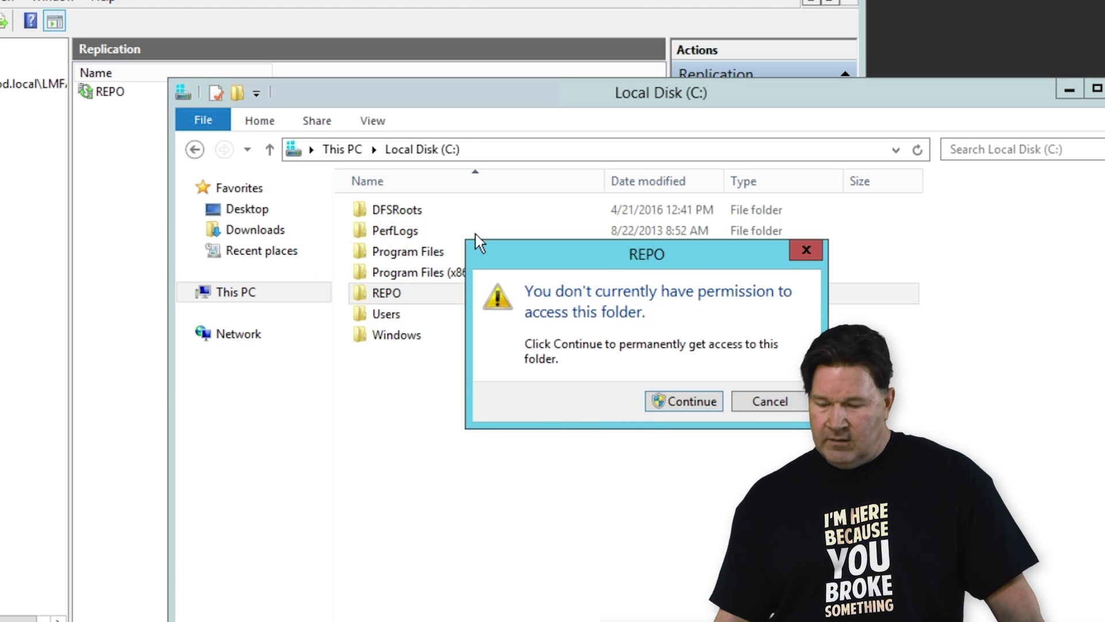
click(783, 401)
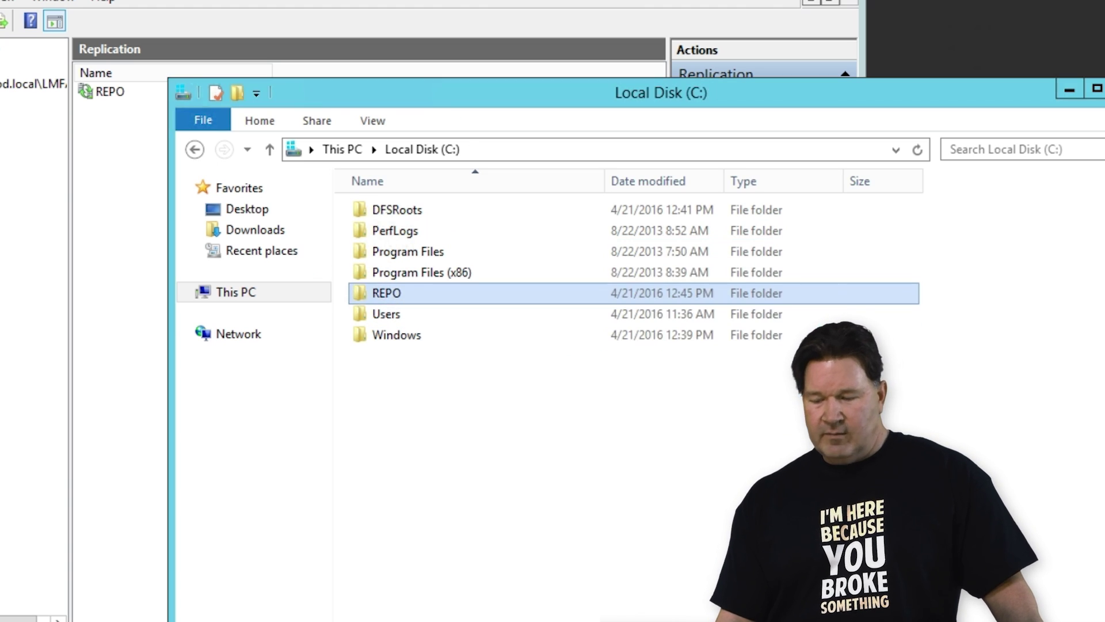
click(487, 151)
key(BackSpace)
key(BackSpace)
key(BackSpace)
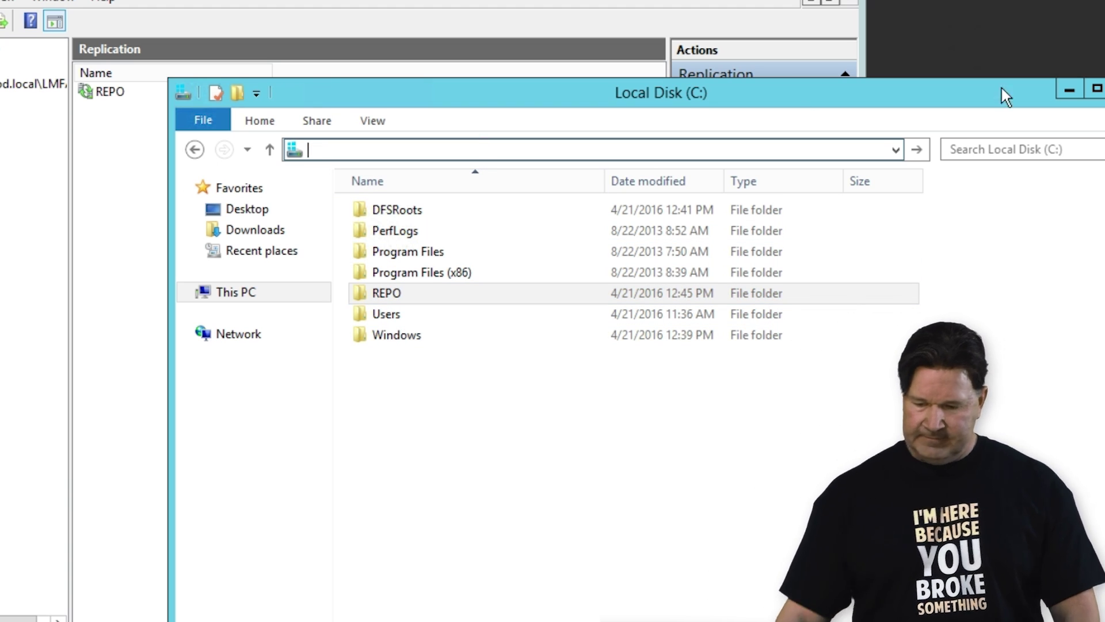
click(1104, 90)
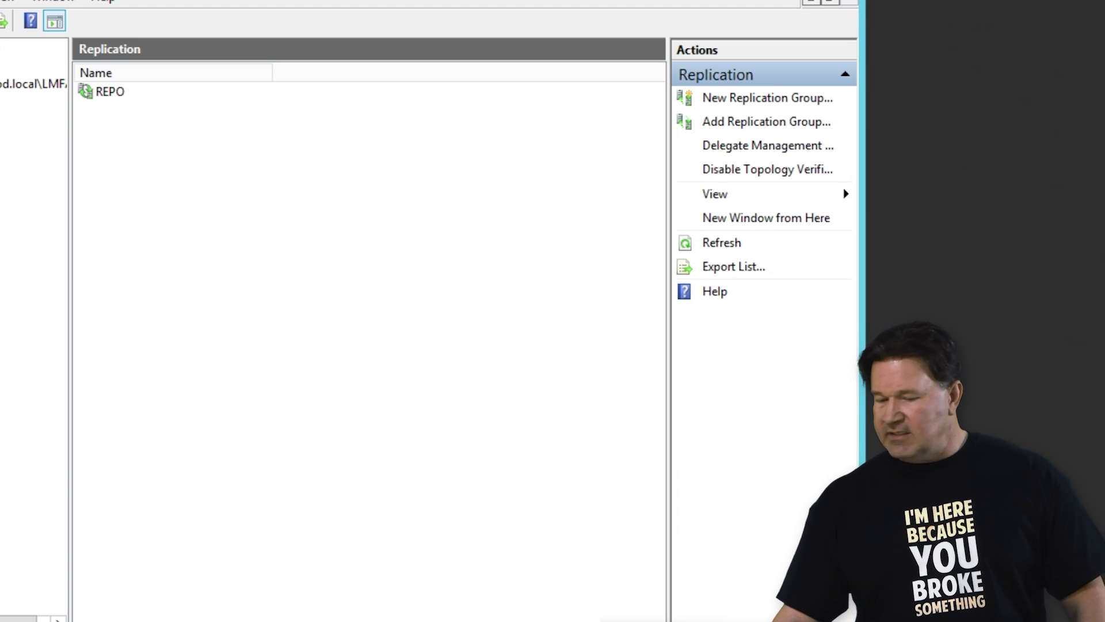
- Open the REPO group's Connections and Replicated Folders views and bring up the REPO folder's options
key(shift+F10)
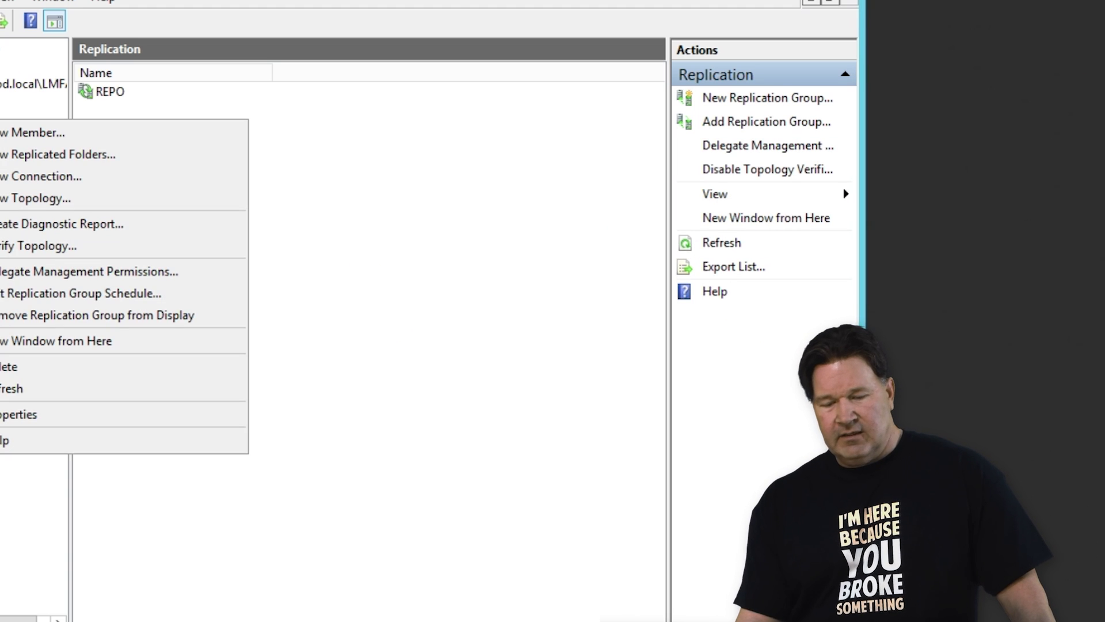
click(120, 92)
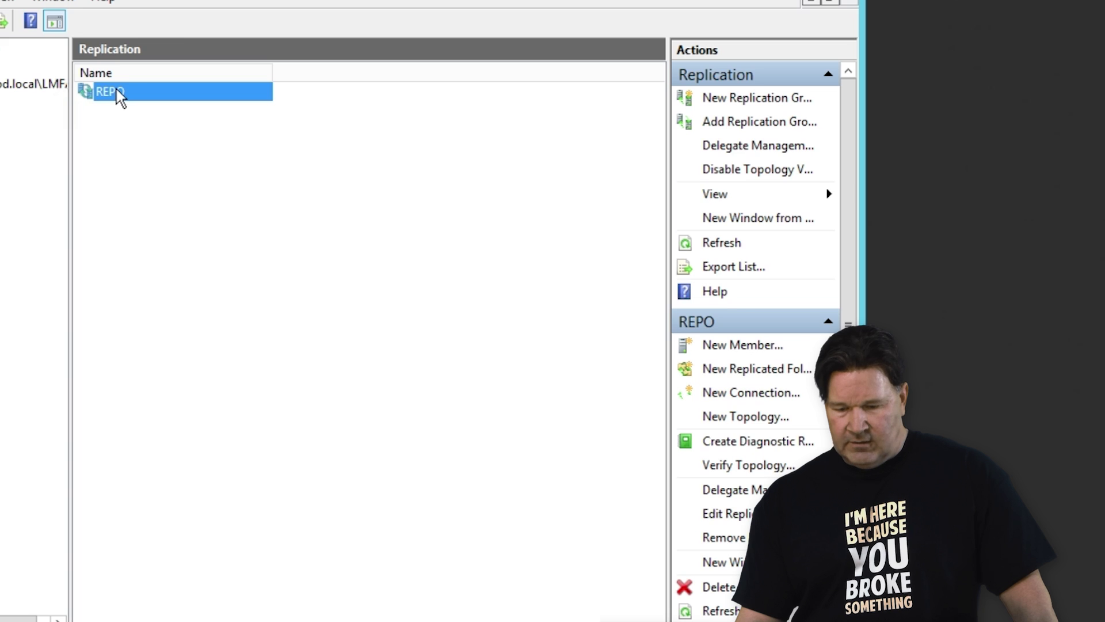
double_click(120, 93)
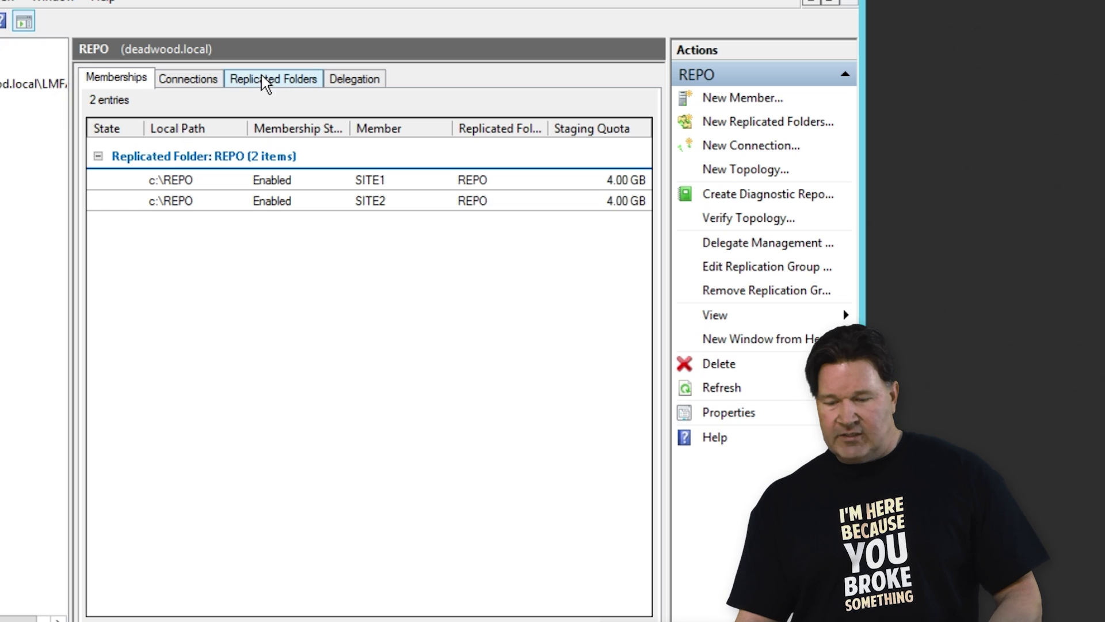
click(208, 79)
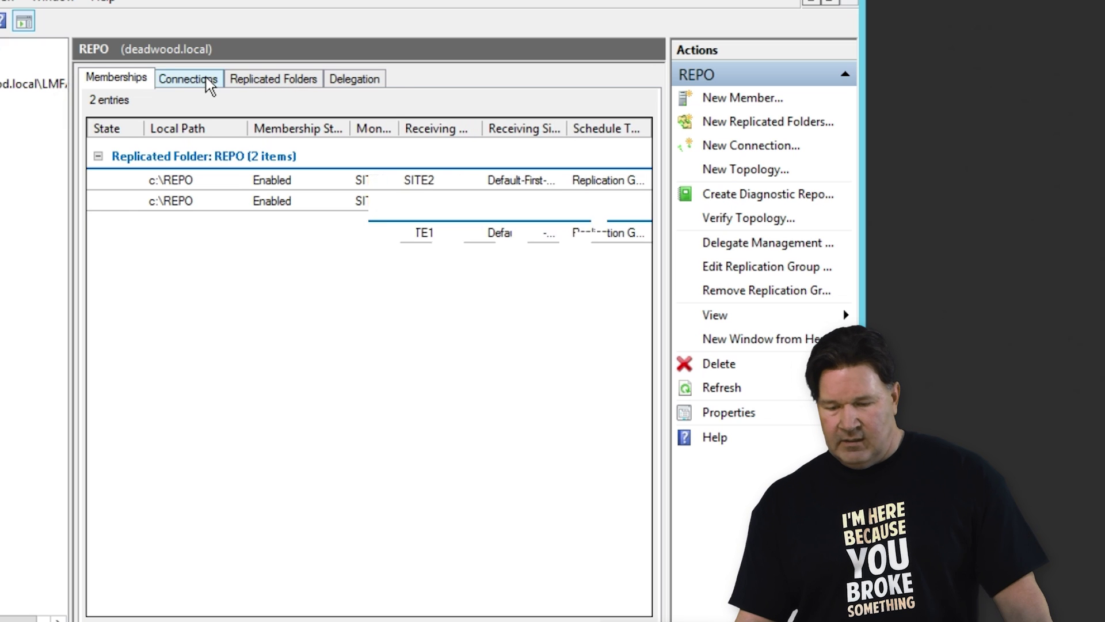
click(272, 88)
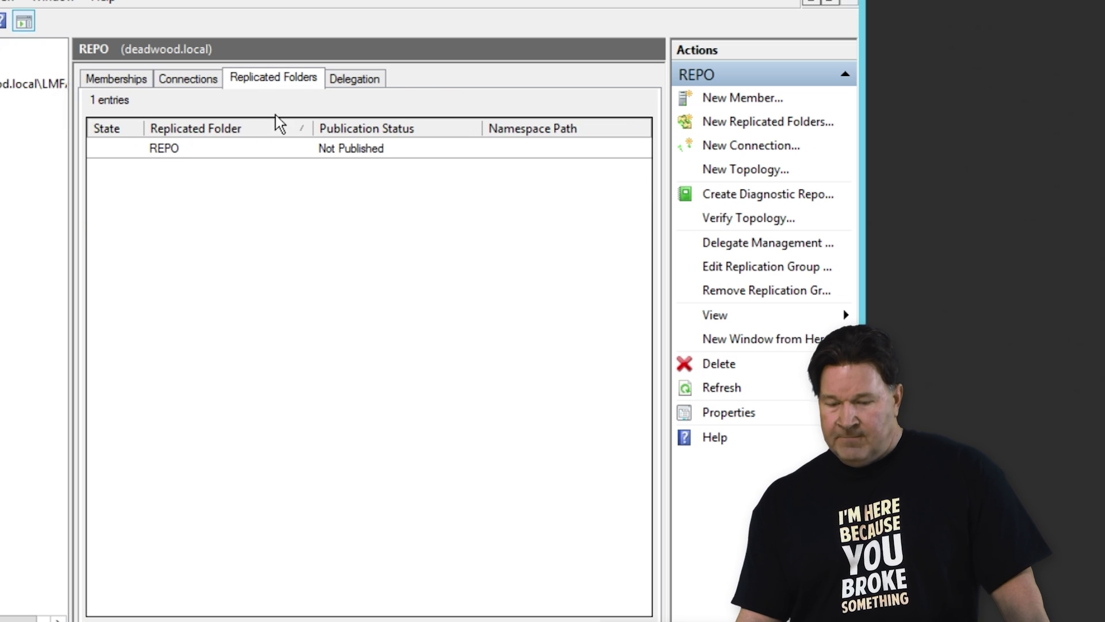
right_click(361, 148)
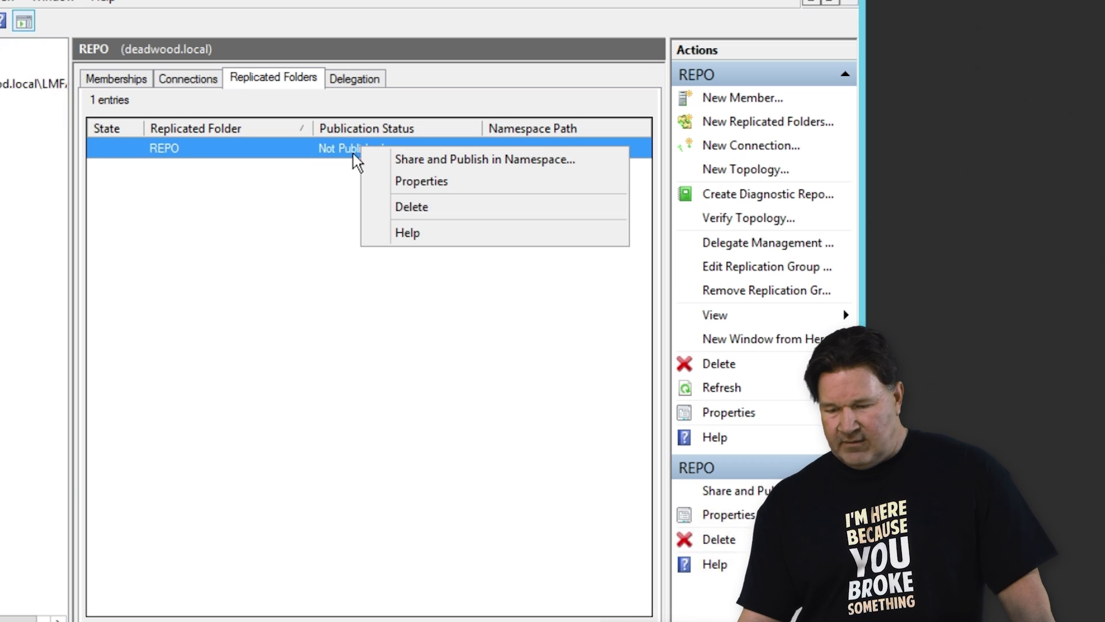
- Share REPO and publish it under the LMFAO namespace as \\deadwood.local\LMFAO\REPO
click(432, 160)
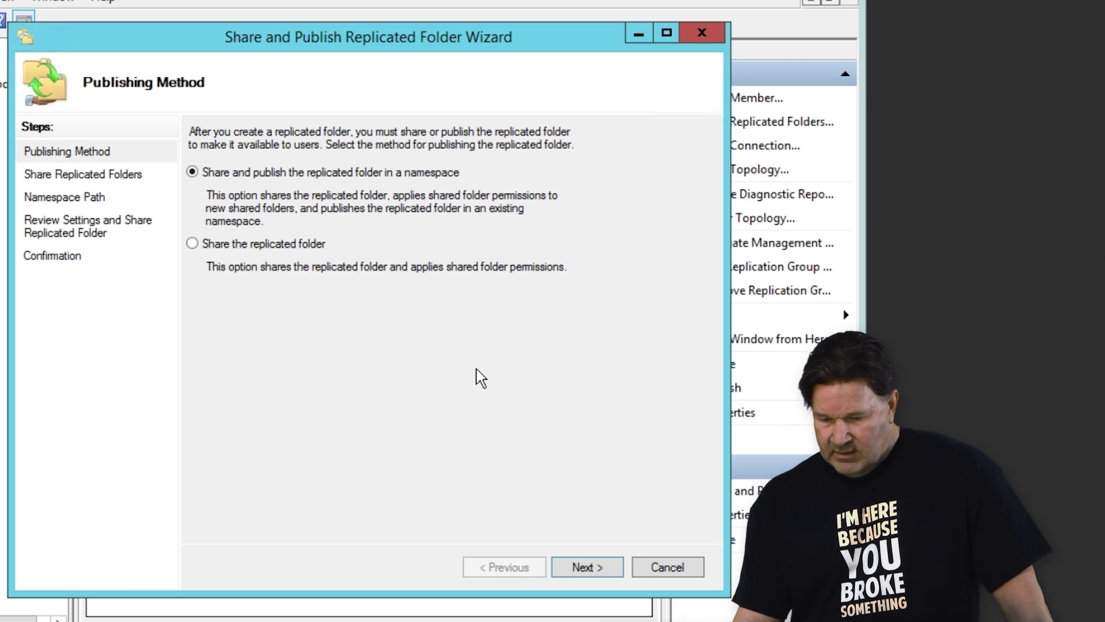
click(581, 570)
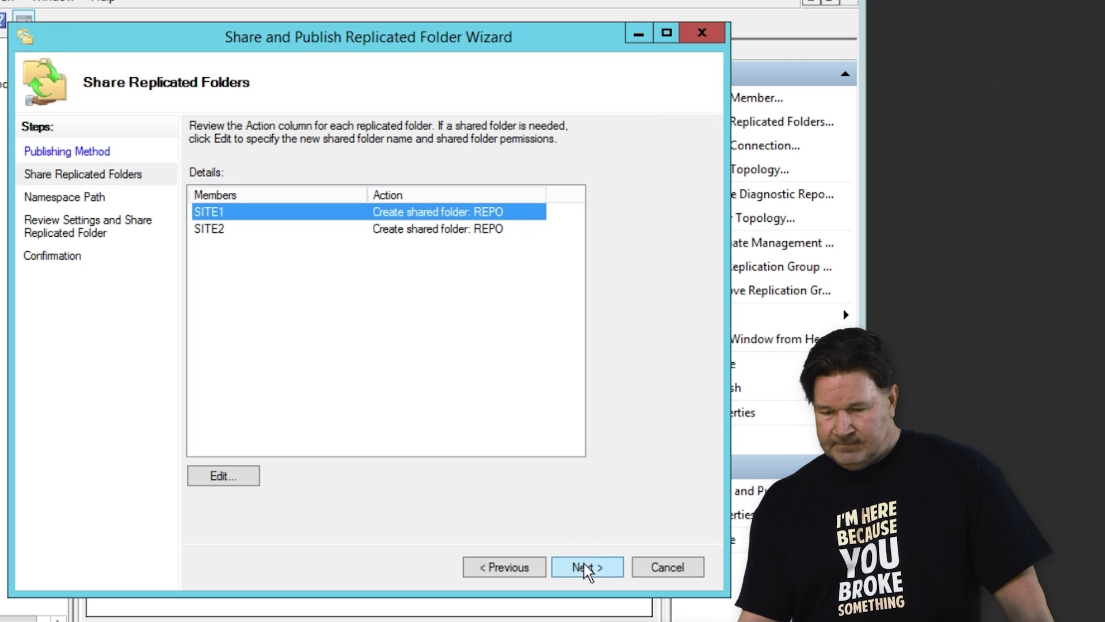
click(585, 565)
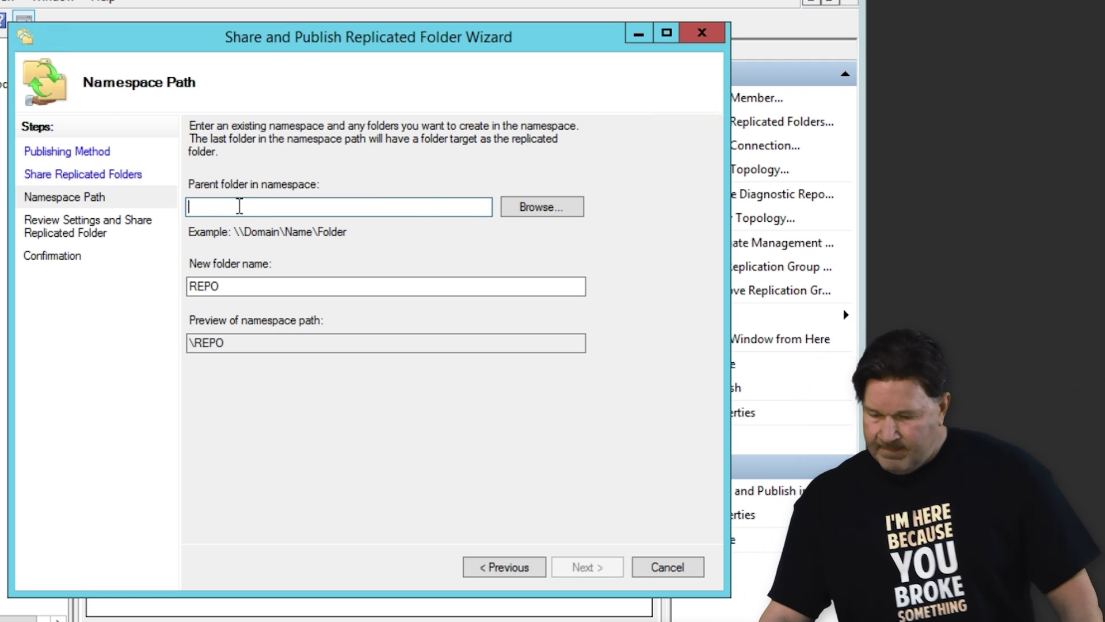
click(525, 204)
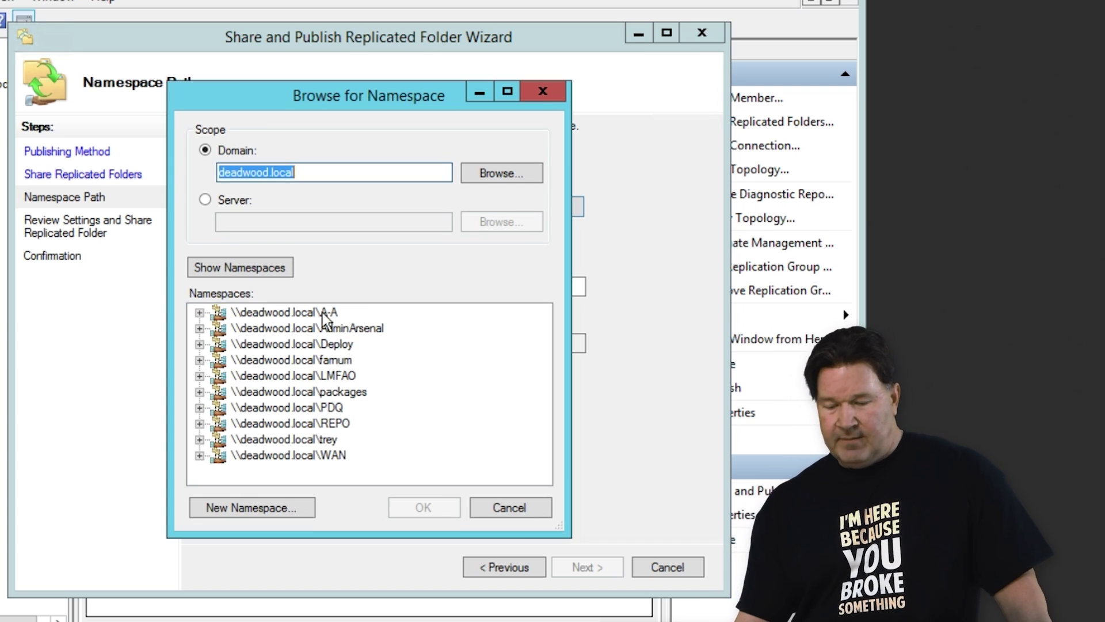
click(305, 377)
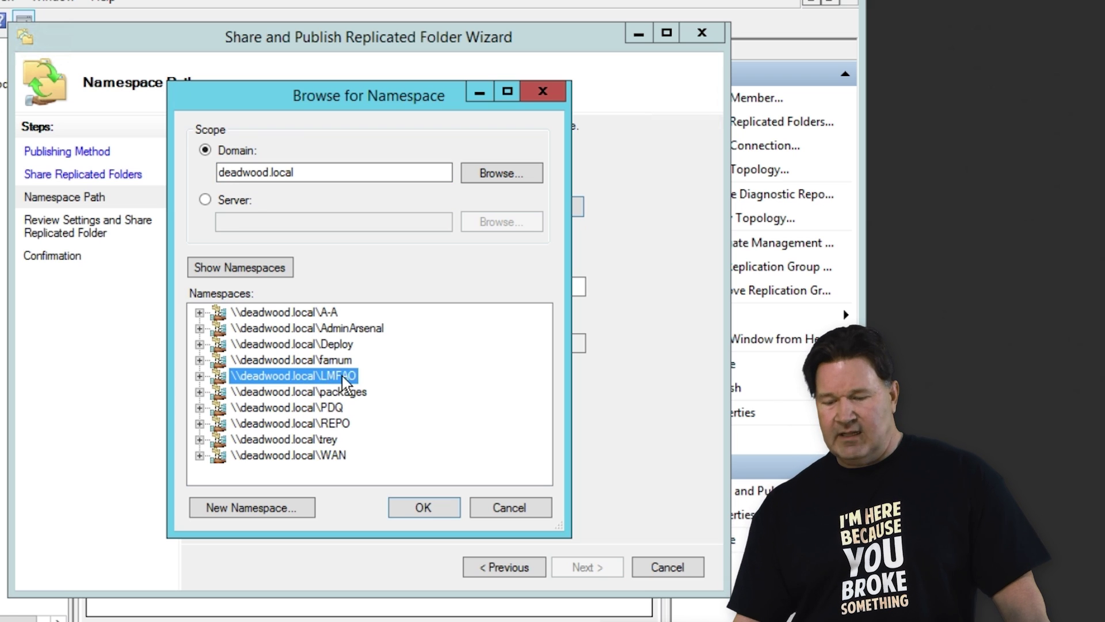
click(433, 510)
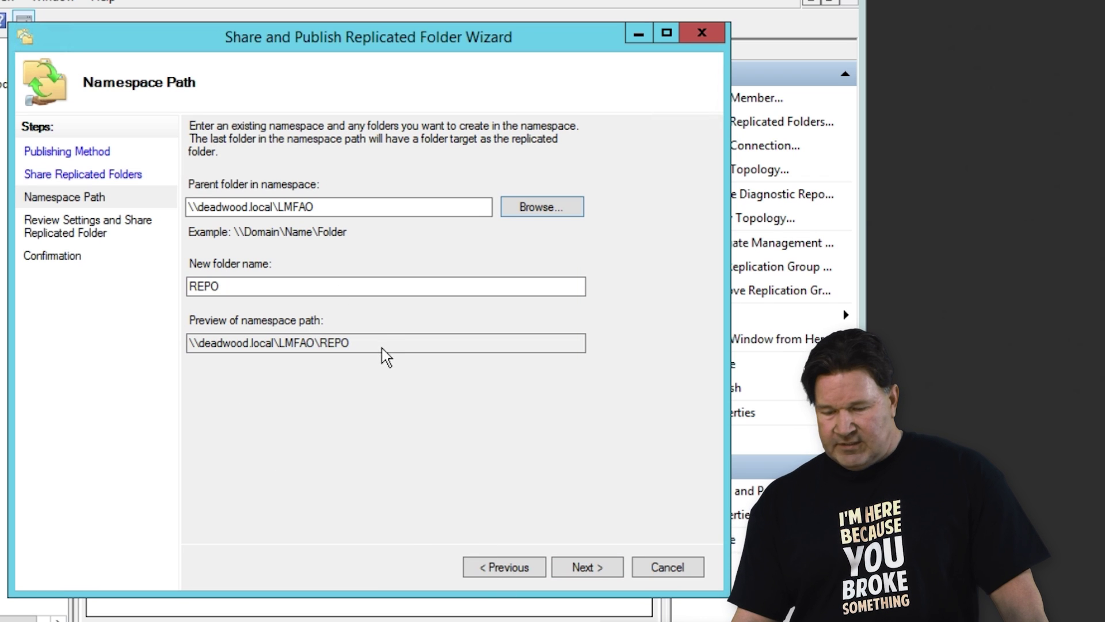
drag(380, 339, 146, 330)
key(ctrl+c)
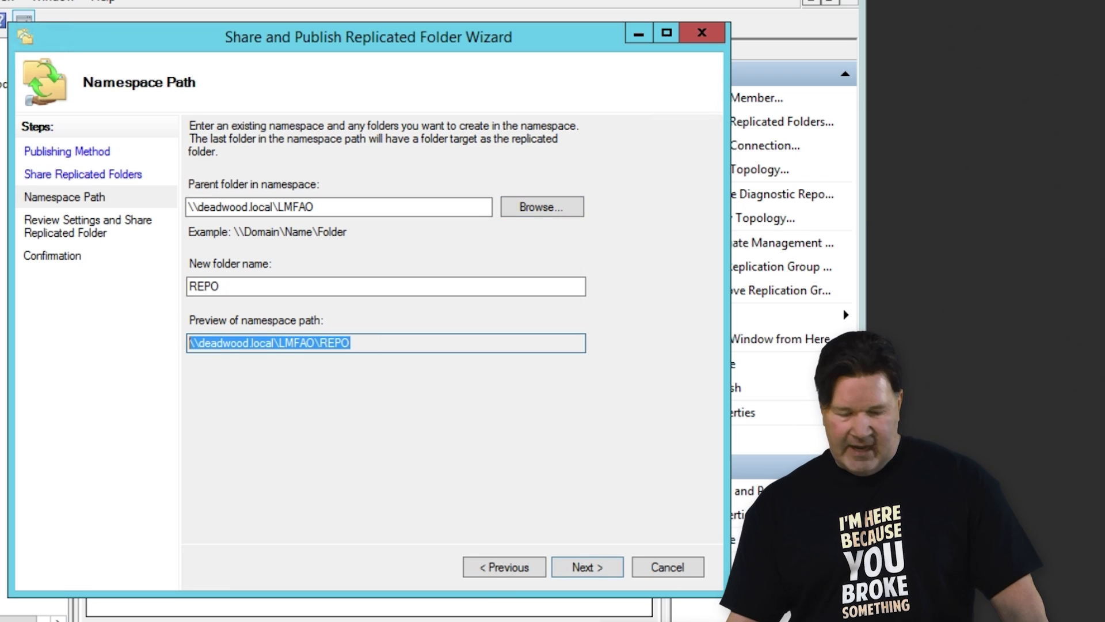
click(585, 567)
click(585, 569)
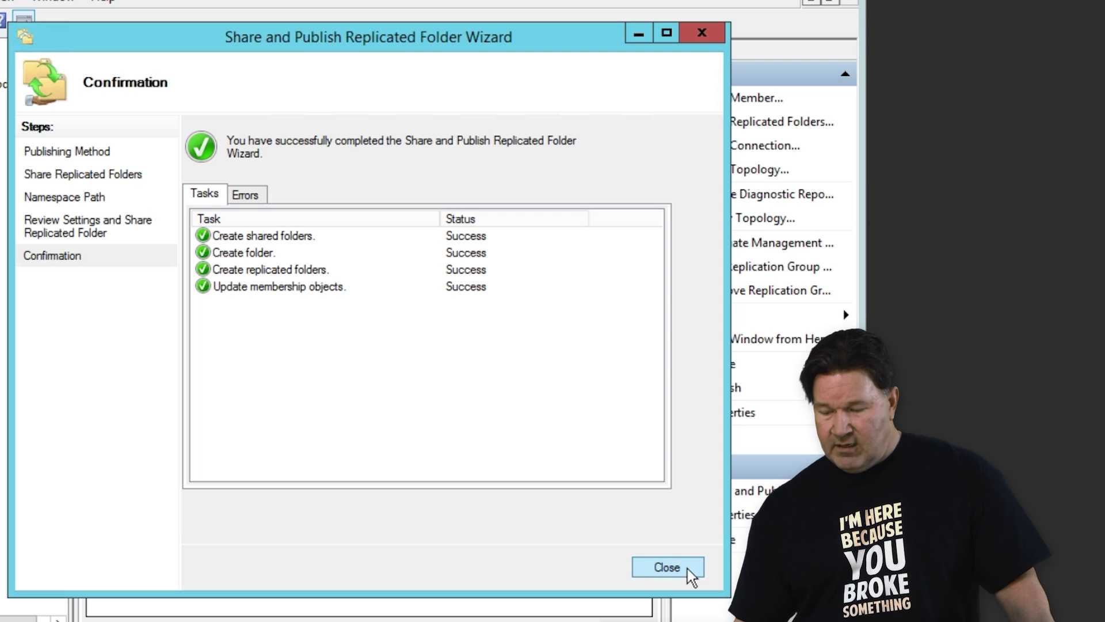
click(668, 567)
- Open \\deadwood.local\LMFAO\REPO in File Explorer, go up to LMFAO, and reopen REPO
key(super+e)
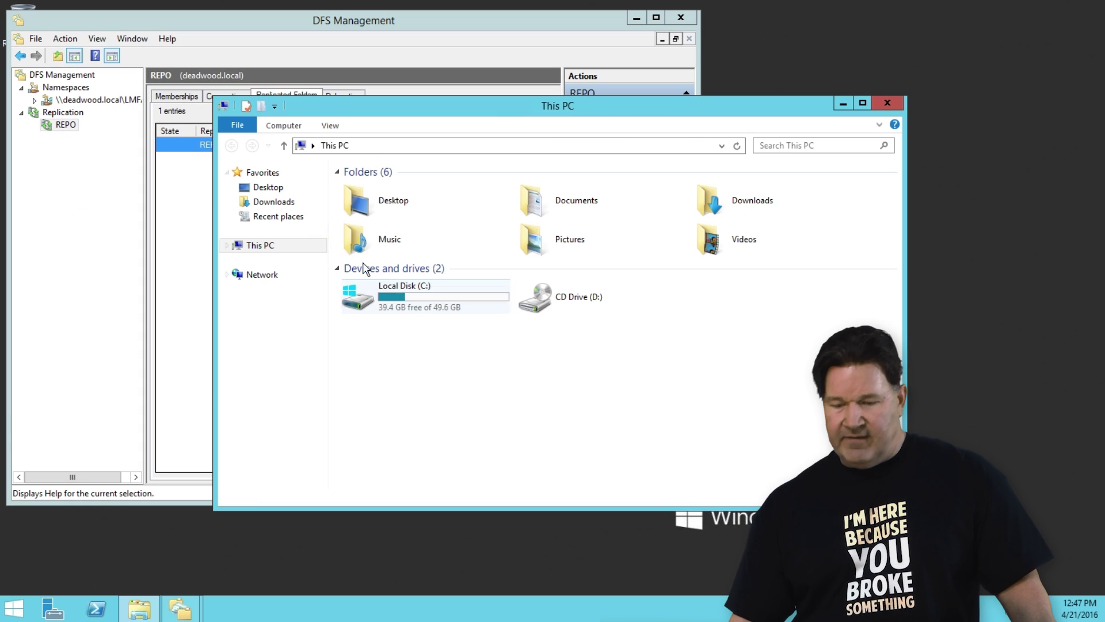
click(371, 145)
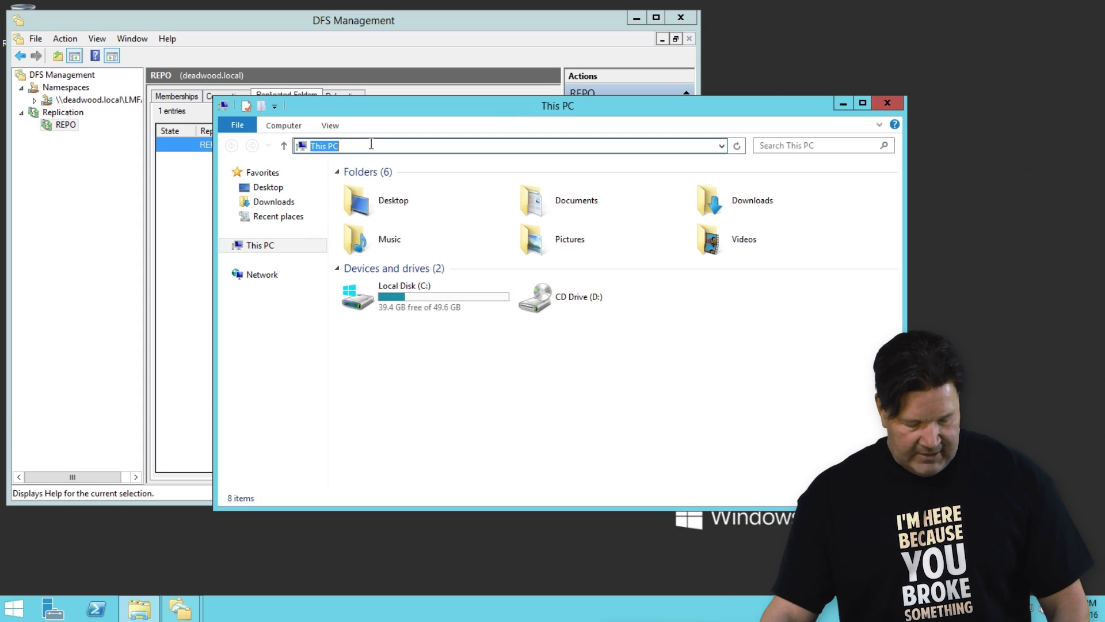
key(ctrl+v)
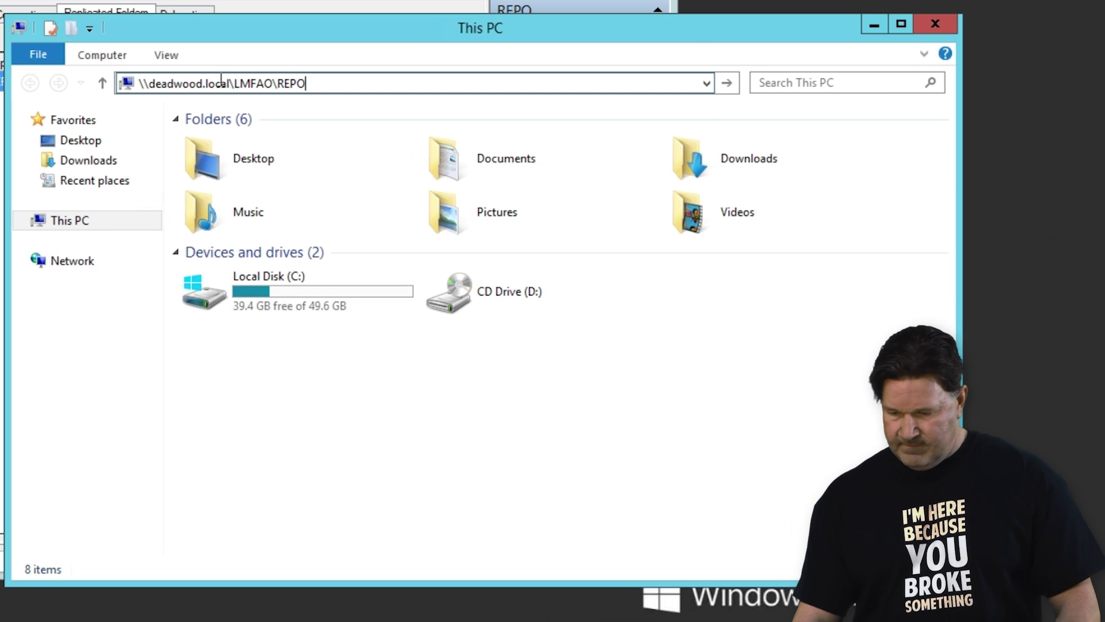
key(Return)
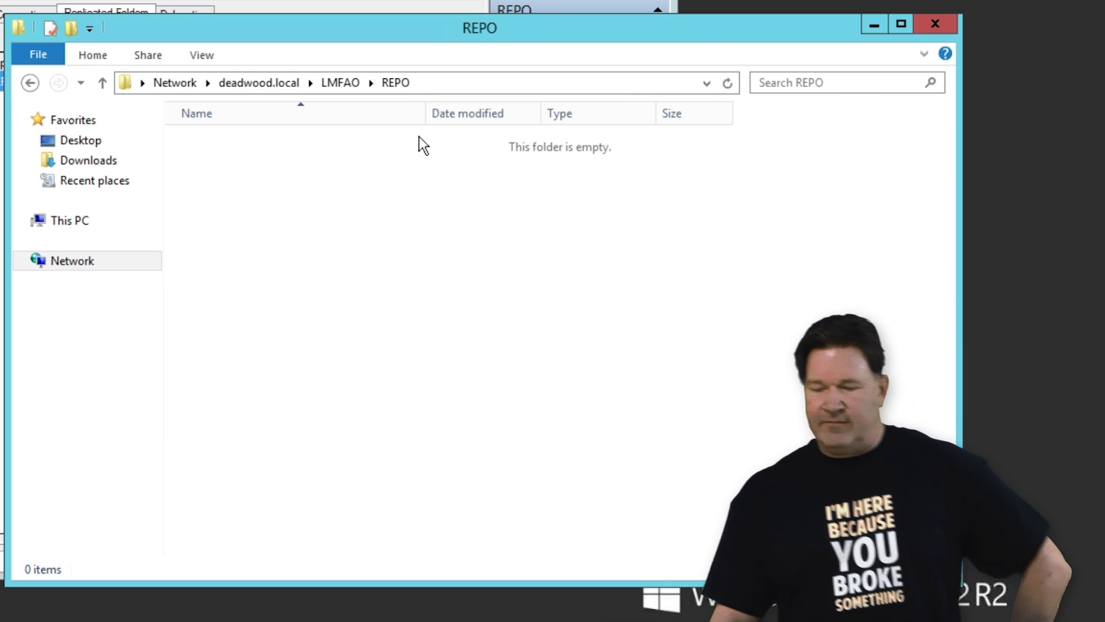
click(354, 82)
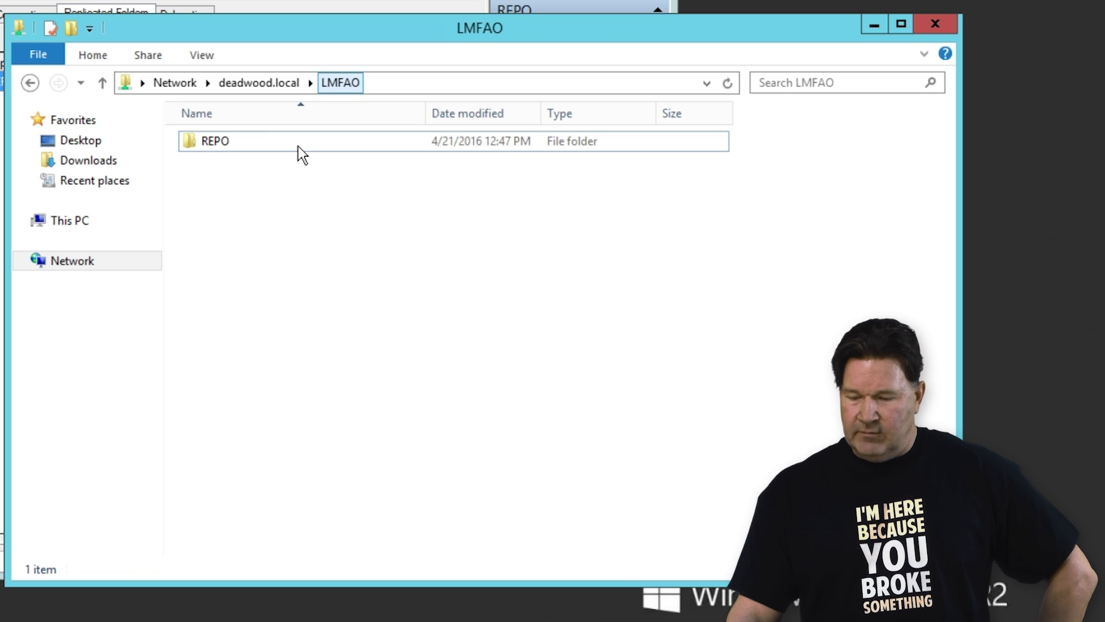
double_click(208, 143)
- Create a new text document named site1.txt in the namespace's REPO folder
right_click(241, 170)
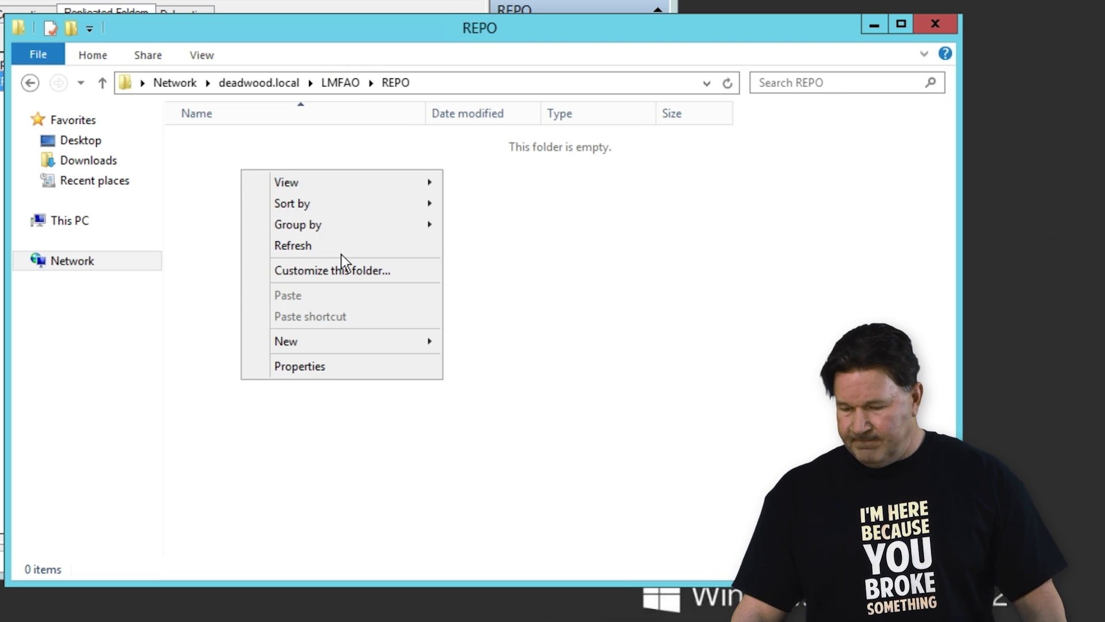
mouse_move(424, 351)
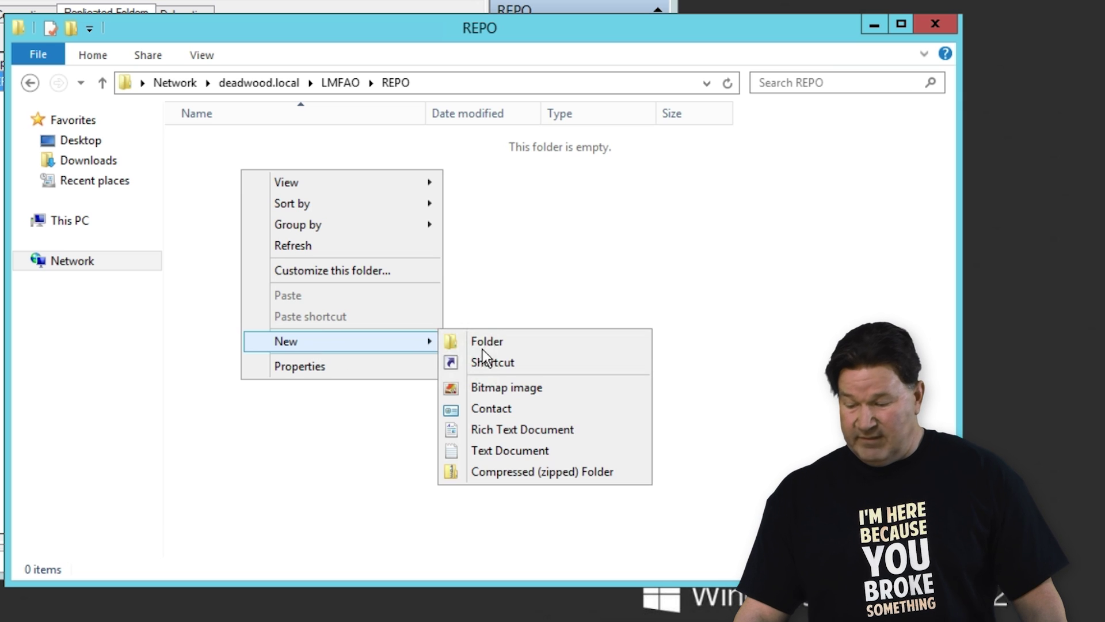
click(502, 450)
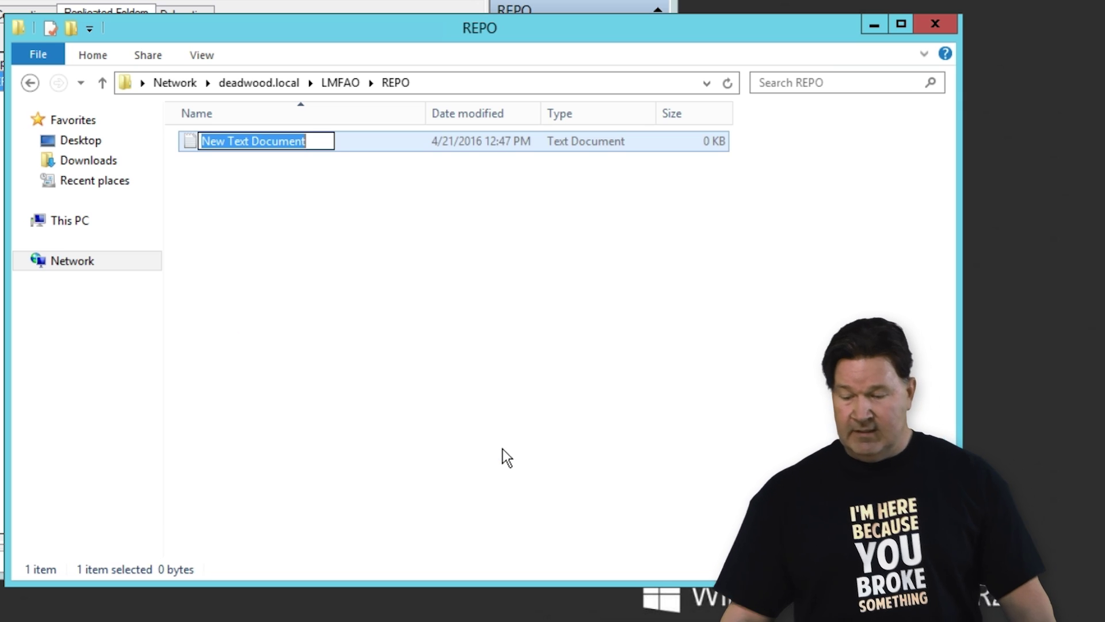
text(si)
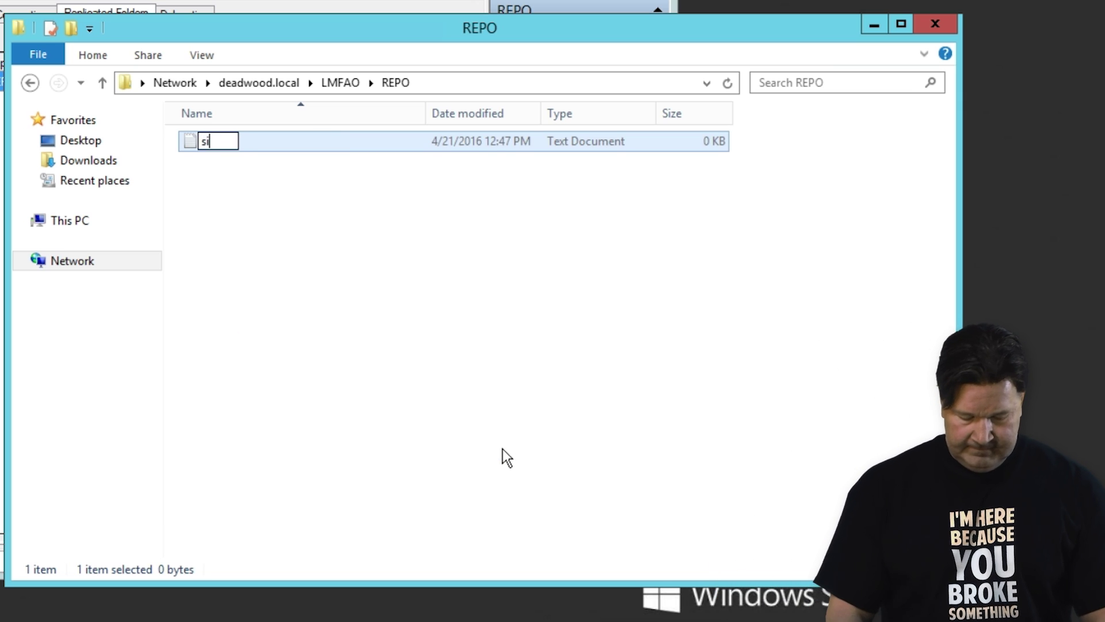
text(te1.tx)
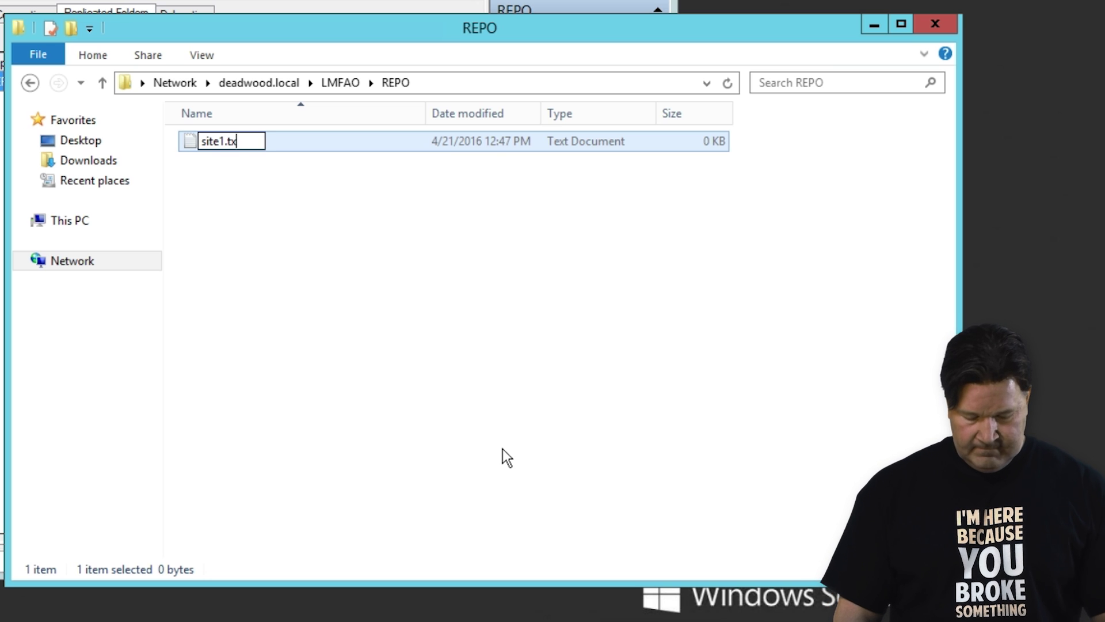
text(t)
key(Return)
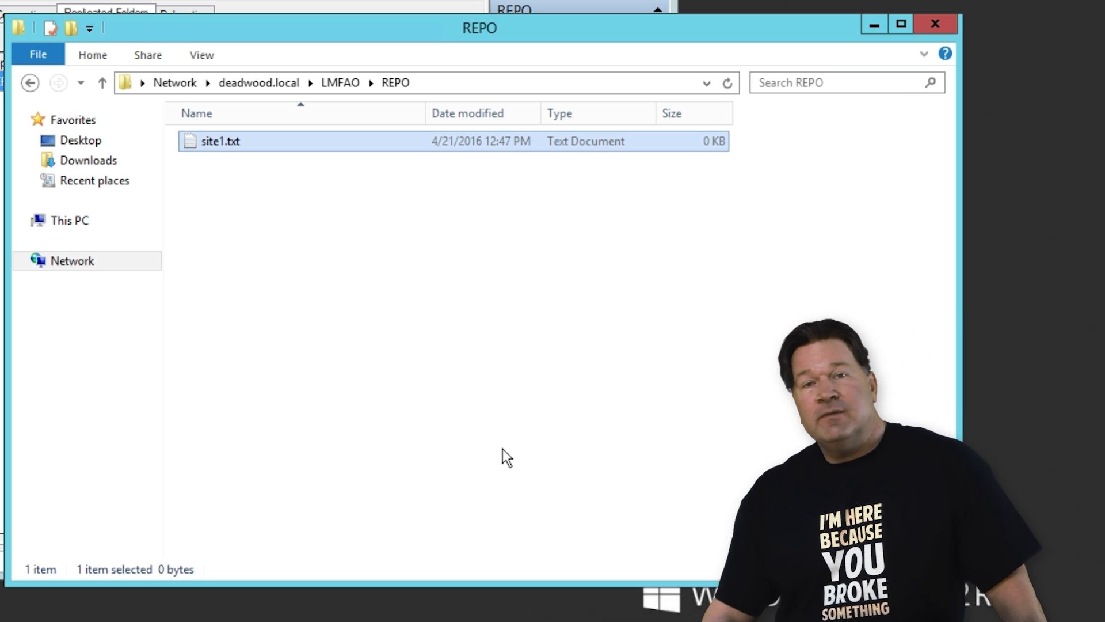